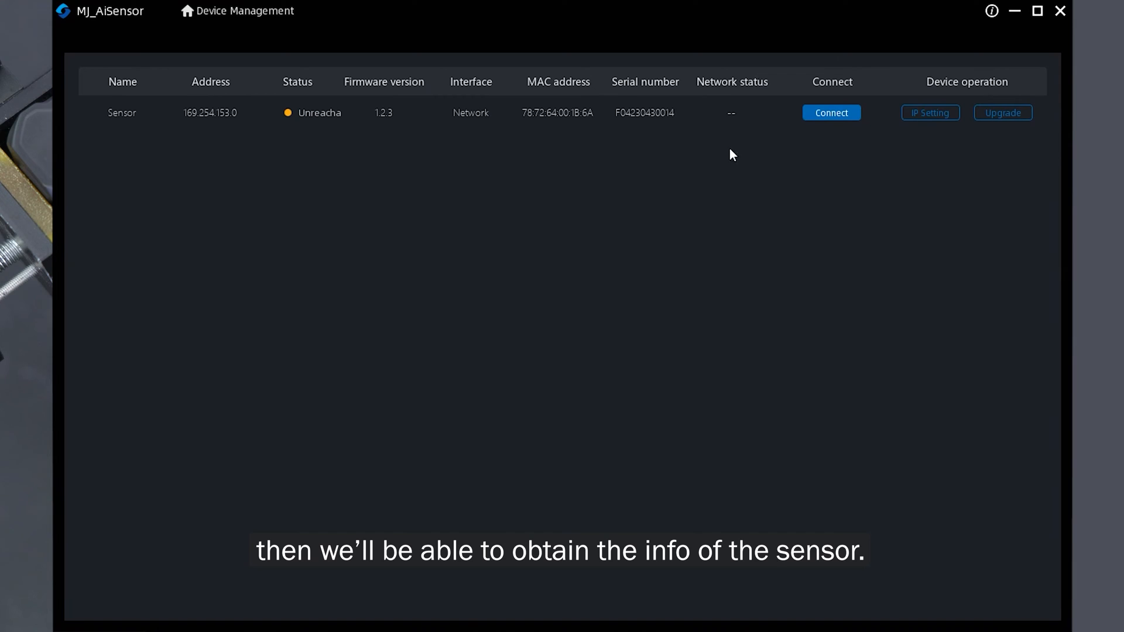
- Switch the sensor's IP configuration to static IP and copy the computer's network settings with one-key matching
{"action": "left_click", "coordinate": [919, 115]}
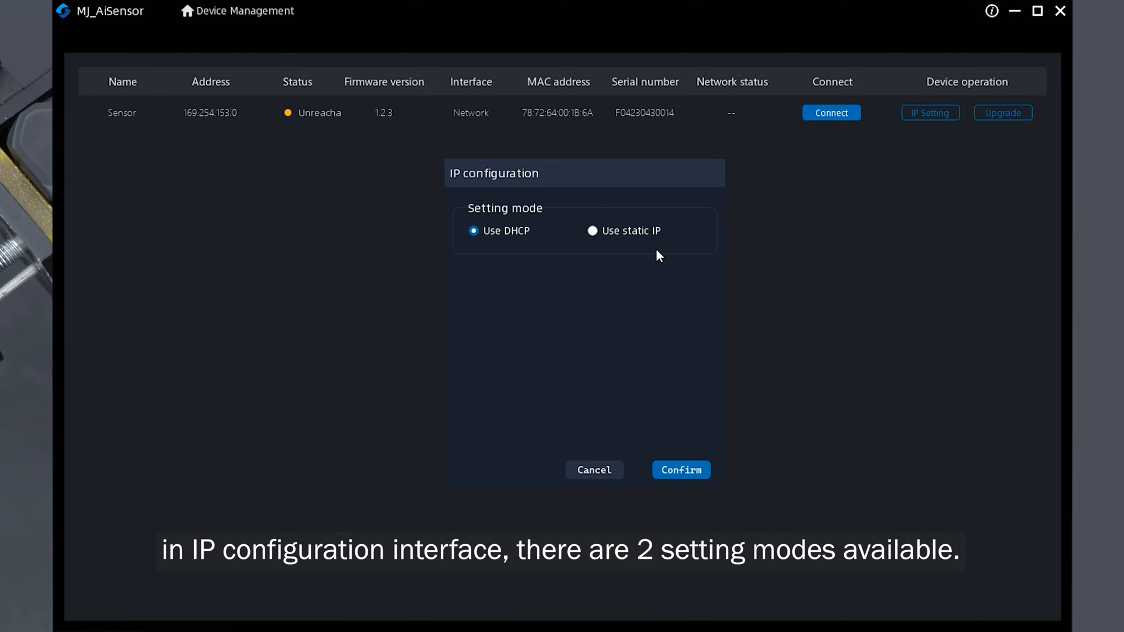
{"action": "left_click", "coordinate": [595, 231]}
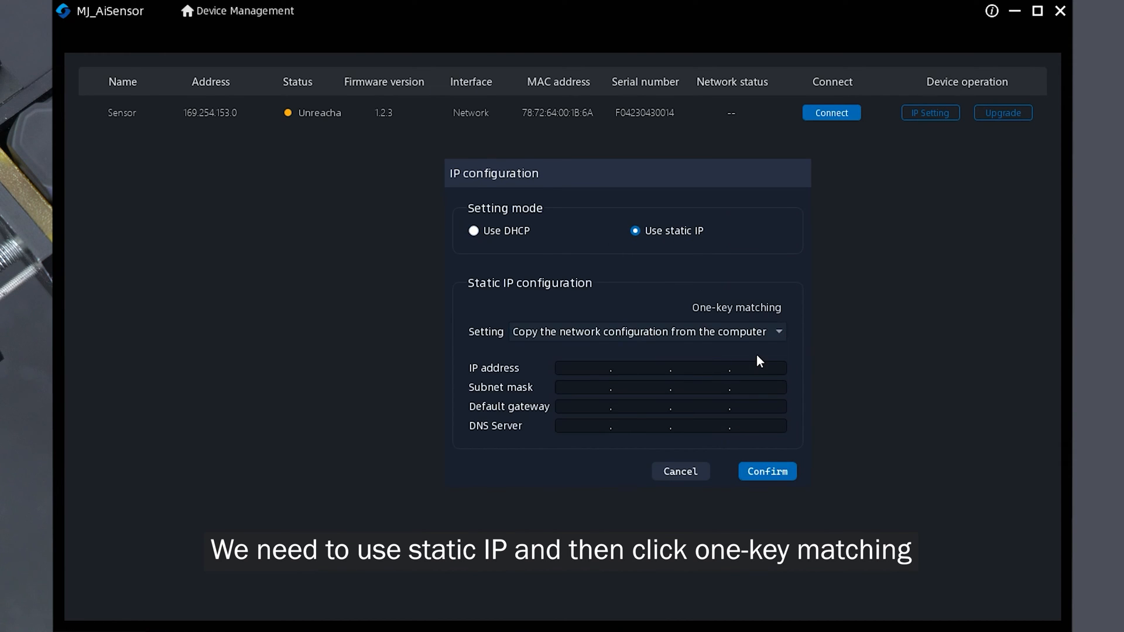
{"action": "left_click", "coordinate": [736, 307]}
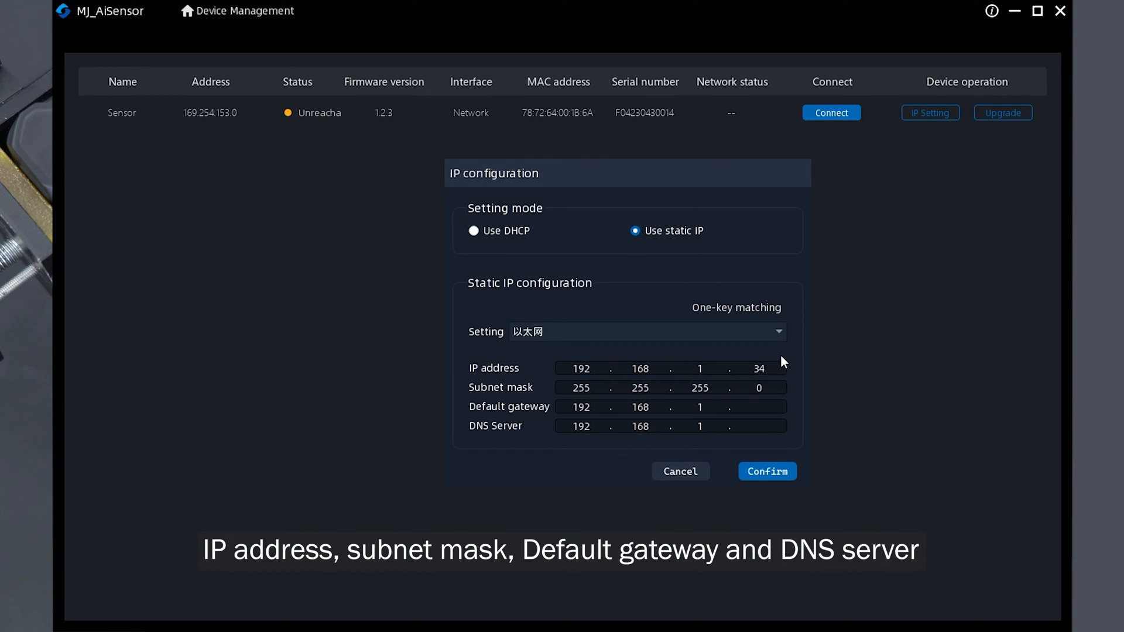
- Set the last segment of the IP address, default gateway and DNS server to 55 and confirm the configuration
{"action": "left_click_drag", "start_coordinate": [773, 368], "coordinate": [752, 368]}
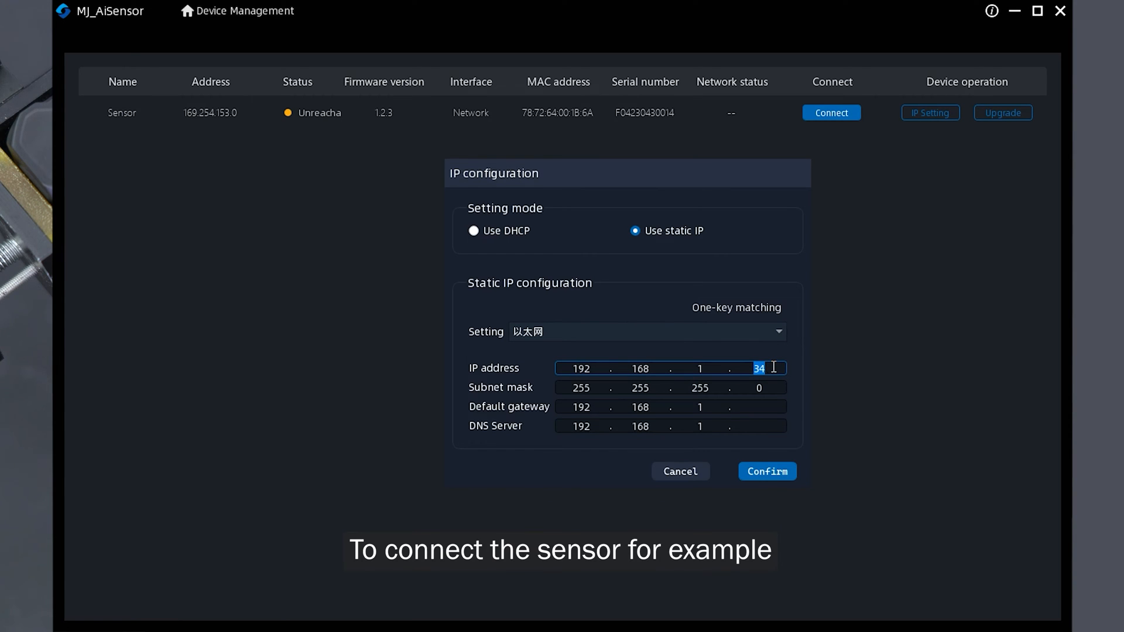
{"action": "type", "text": "55"}
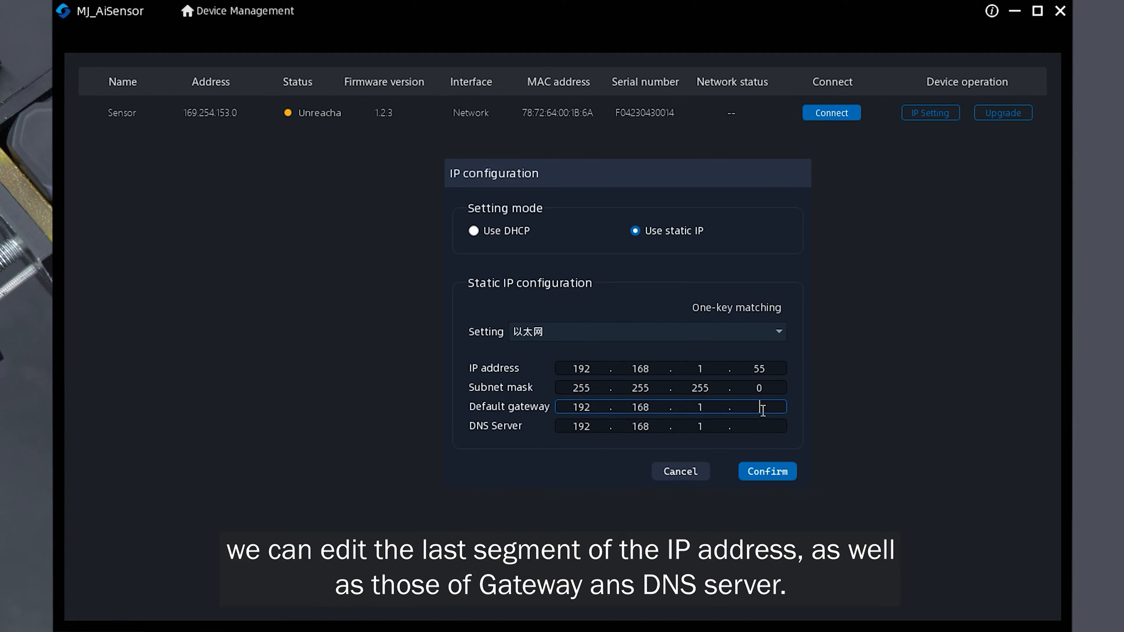
{"action": "type", "text": "55"}
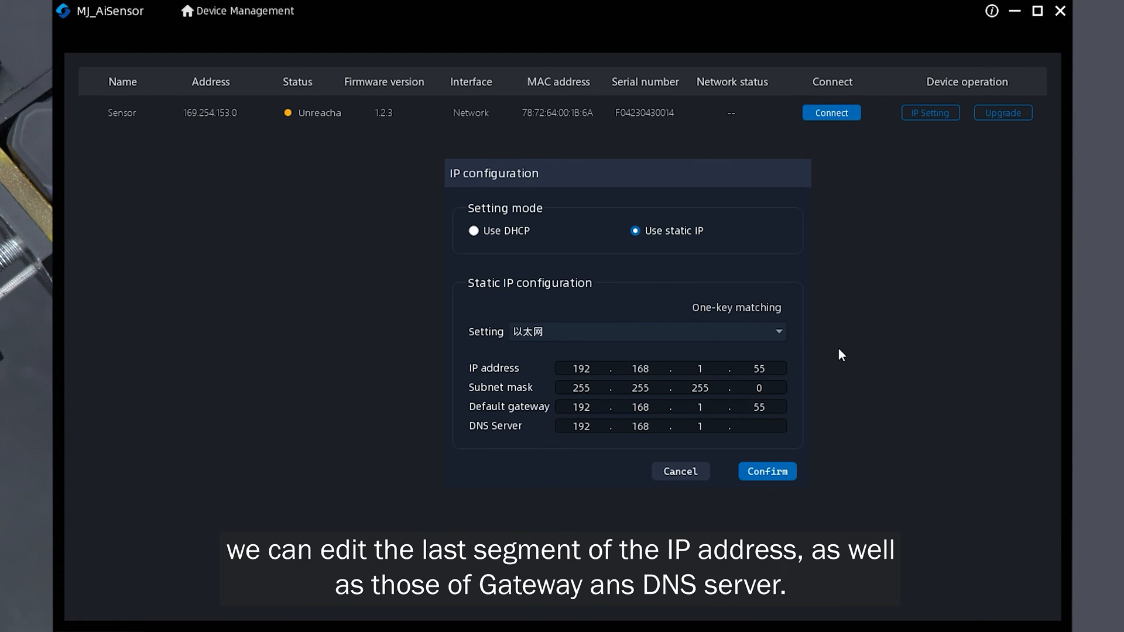
{"action": "left_click", "coordinate": [767, 428]}
{"action": "type", "text": "55"}
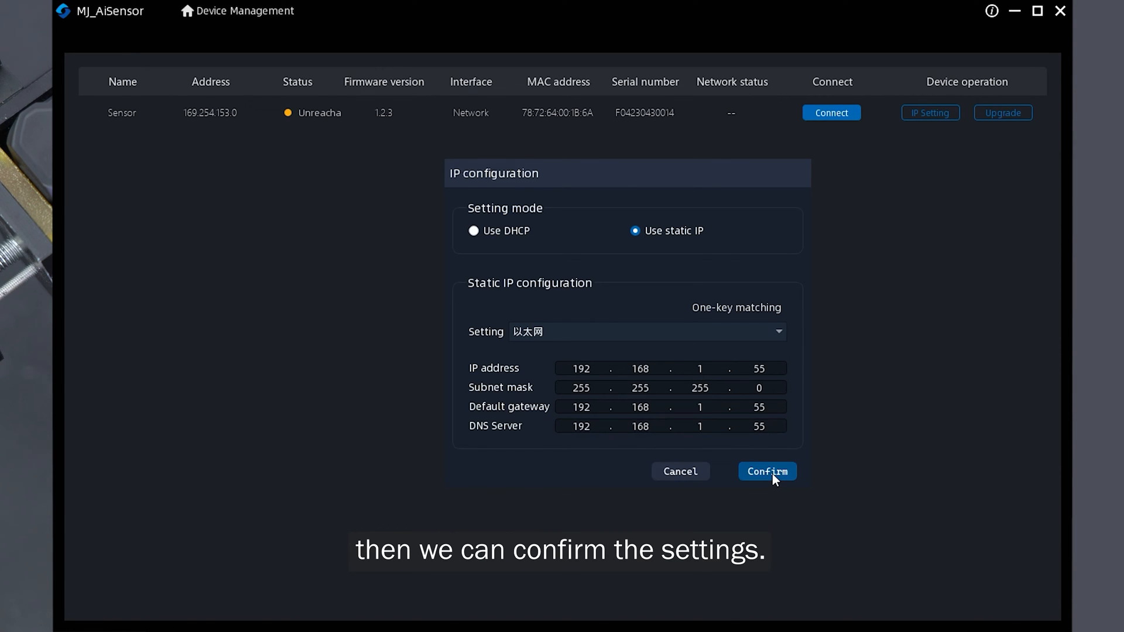
{"action": "left_click", "coordinate": [771, 472]}
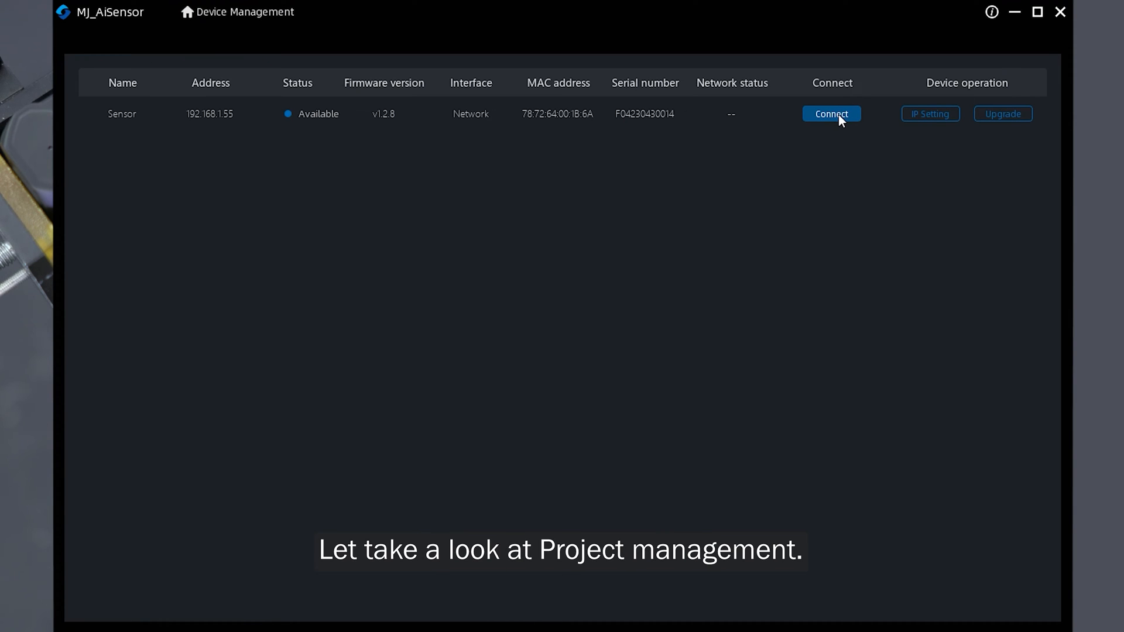
- Connect to the sensor at 192.168.1.55 and start a new project
{"action": "left_click", "coordinate": [832, 114]}
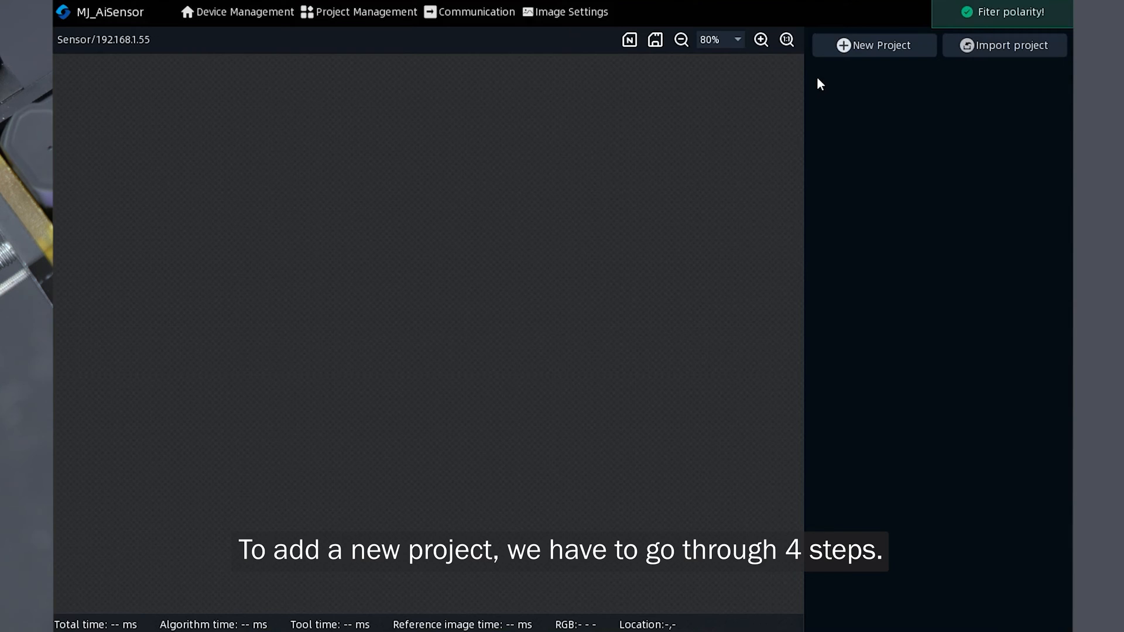
{"action": "left_click", "coordinate": [855, 51]}
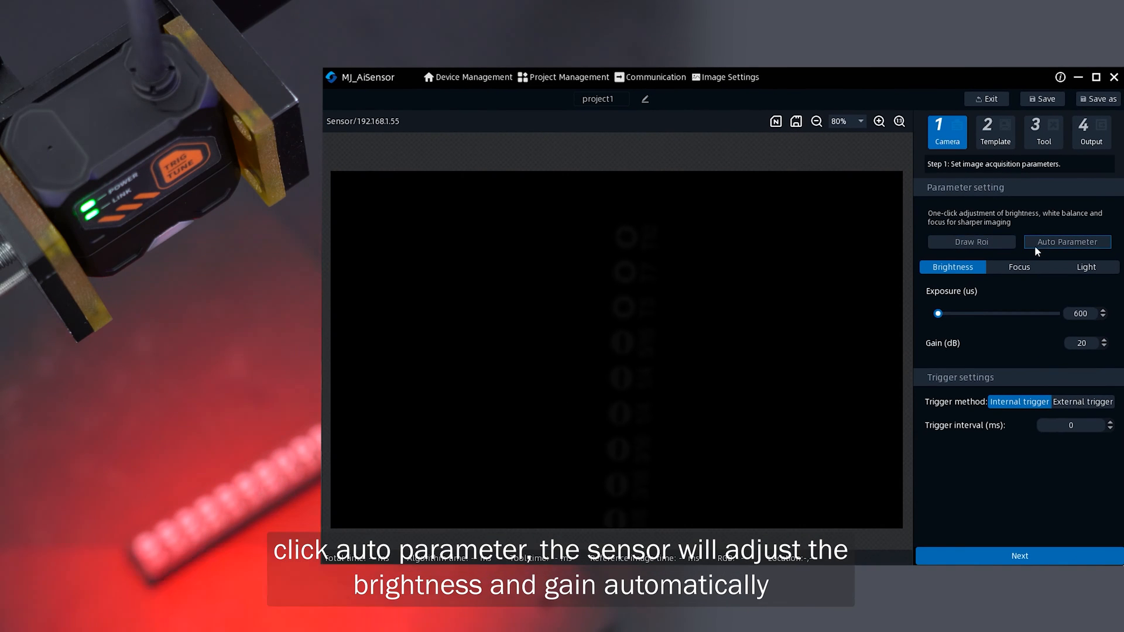
- Run automatic parameter adjustment for the camera and lower the exposure to about 12201 us
{"action": "left_click", "coordinate": [984, 226]}
{"action": "left_click", "coordinate": [1055, 243]}
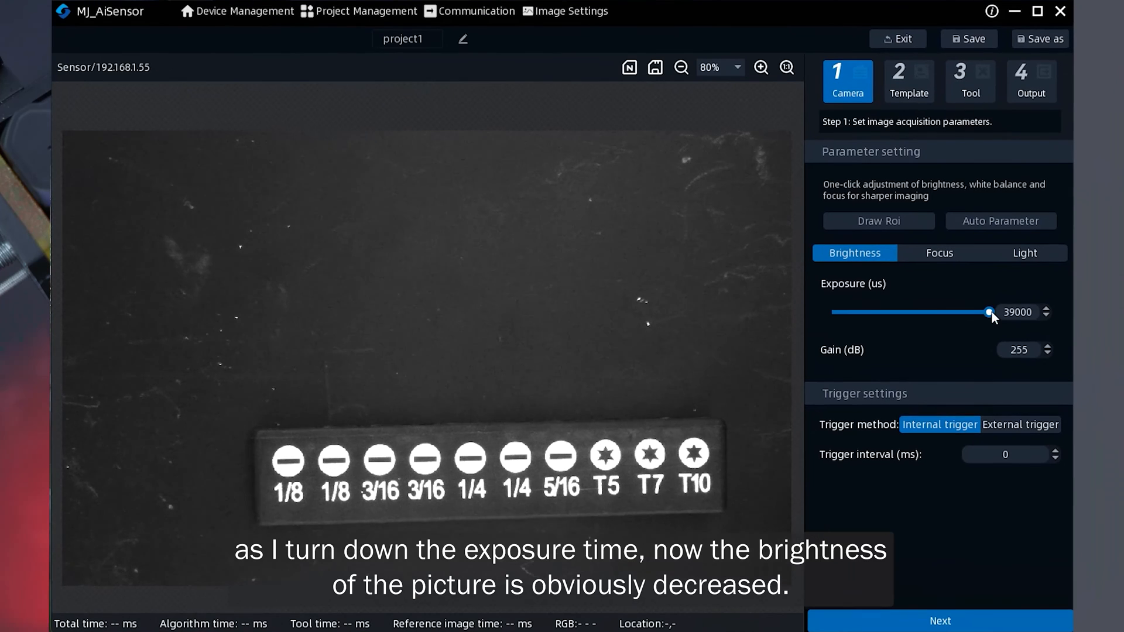
{"action": "left_click_drag", "start_coordinate": [992, 314], "coordinate": [885, 314]}
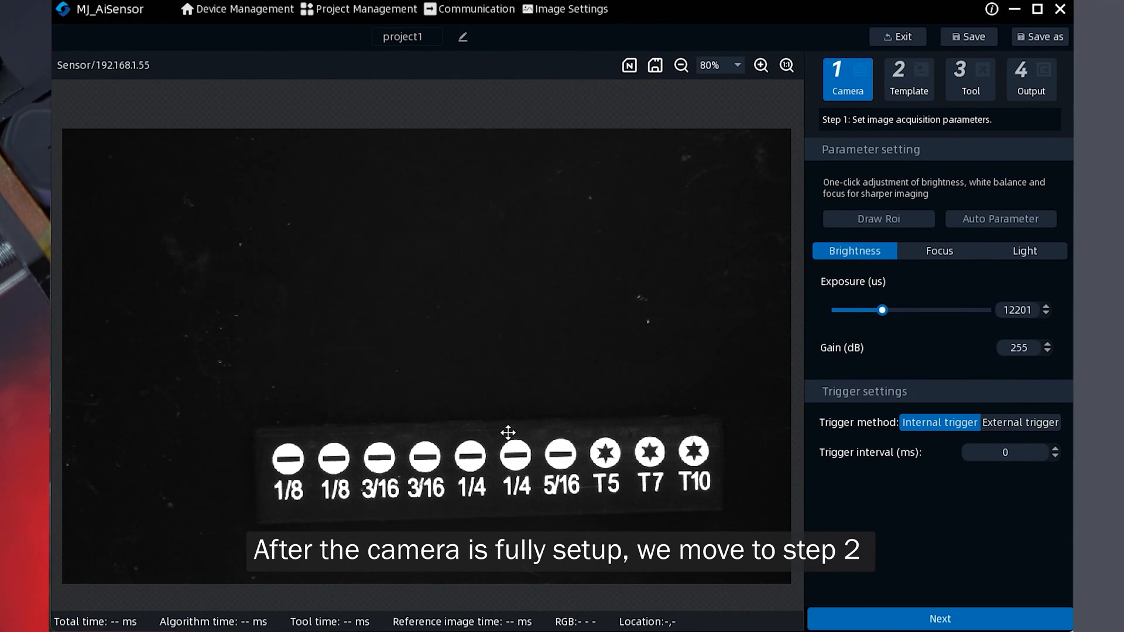
- Advance to the template step, register the current image as a new reference template, and proceed
{"action": "left_click", "coordinate": [942, 620]}
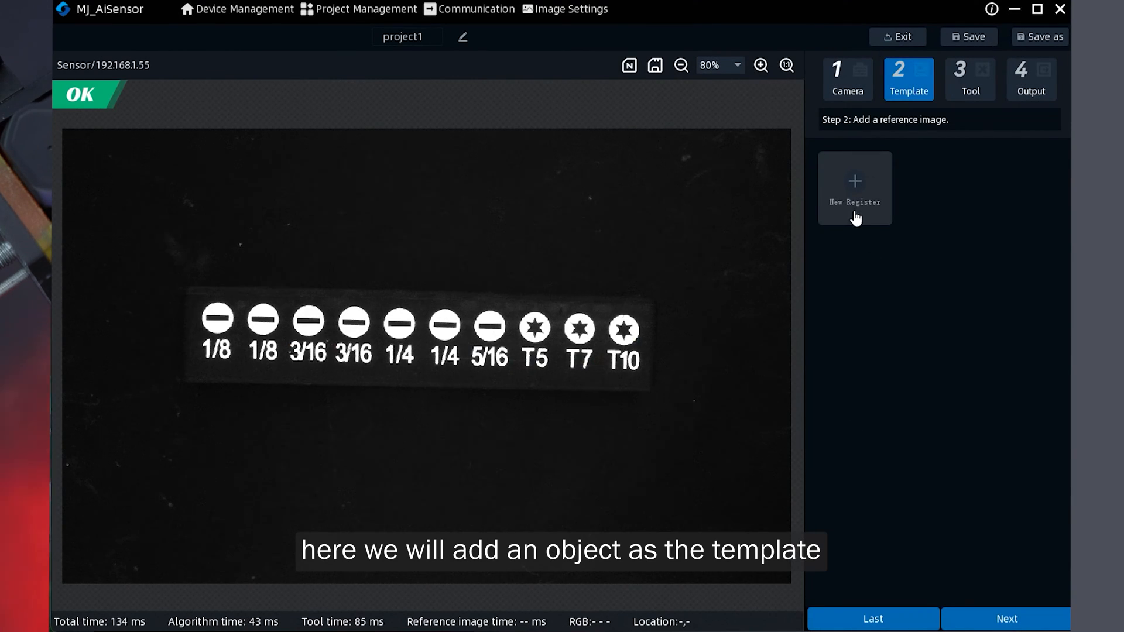
{"action": "left_click", "coordinate": [855, 182]}
{"action": "left_click", "coordinate": [675, 386]}
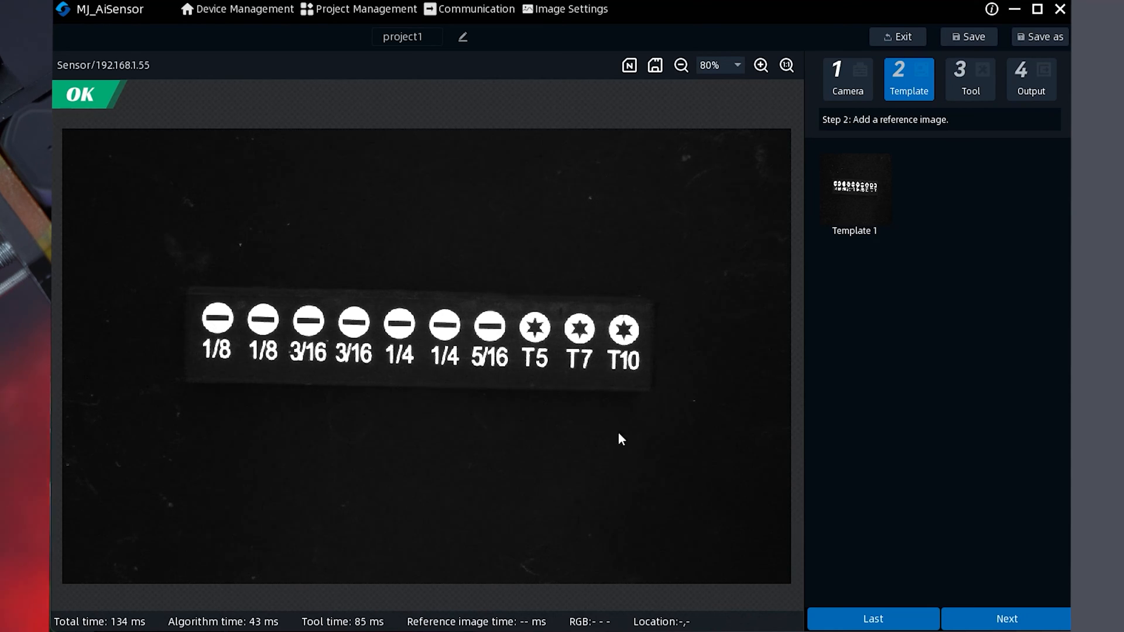
{"action": "left_click", "coordinate": [1004, 620]}
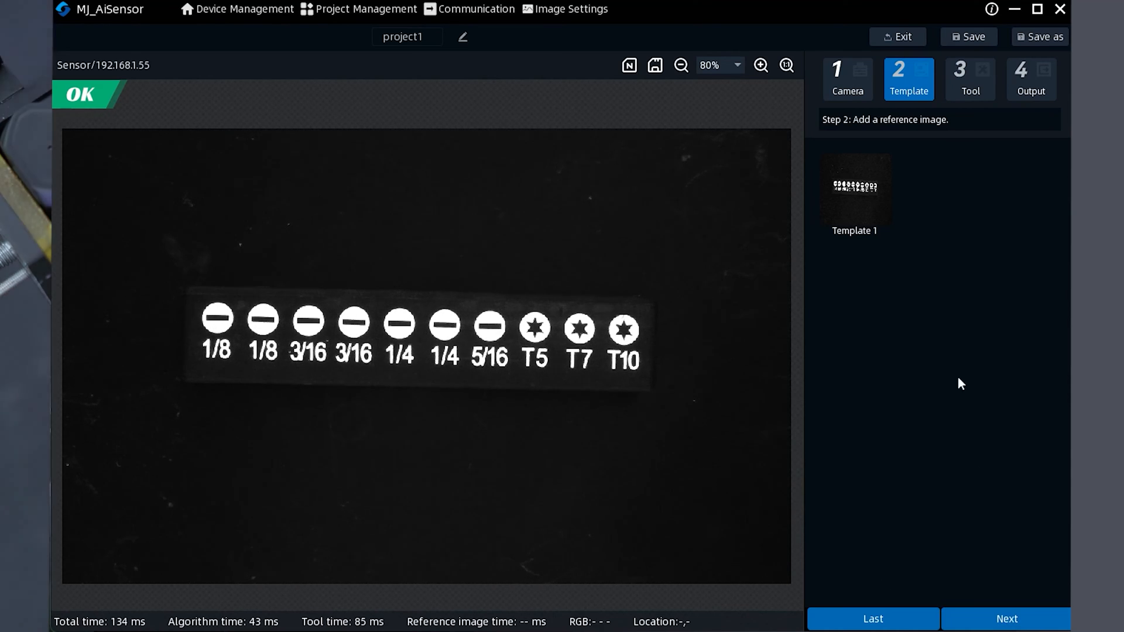
- Add a Find Pattern location tool to the project
{"action": "left_click", "coordinate": [833, 155]}
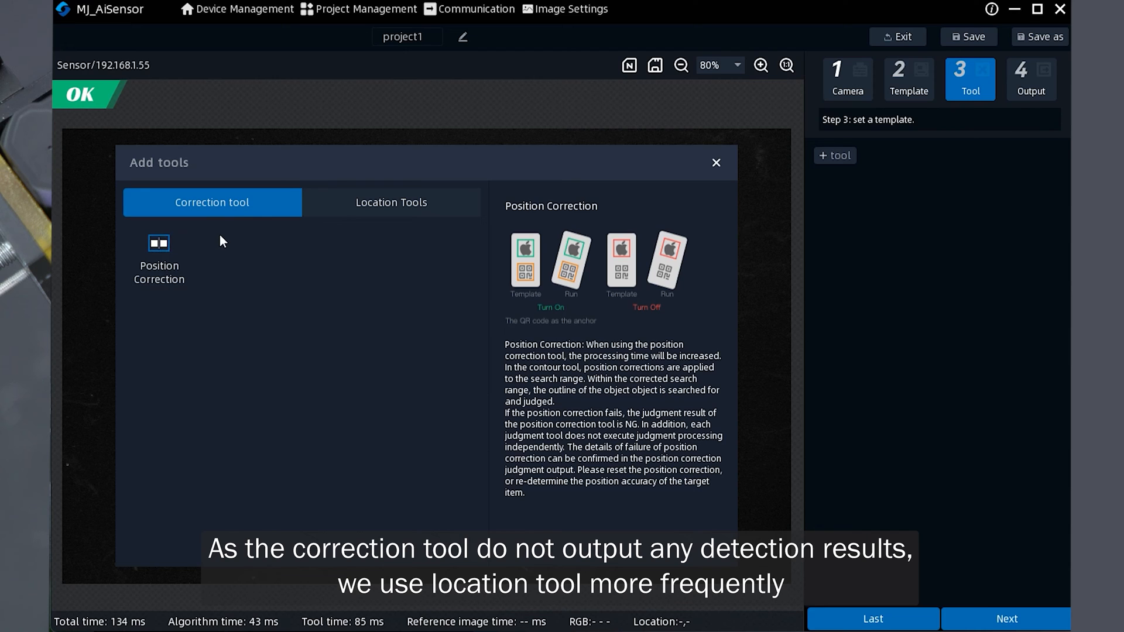
{"action": "left_click", "coordinate": [375, 211]}
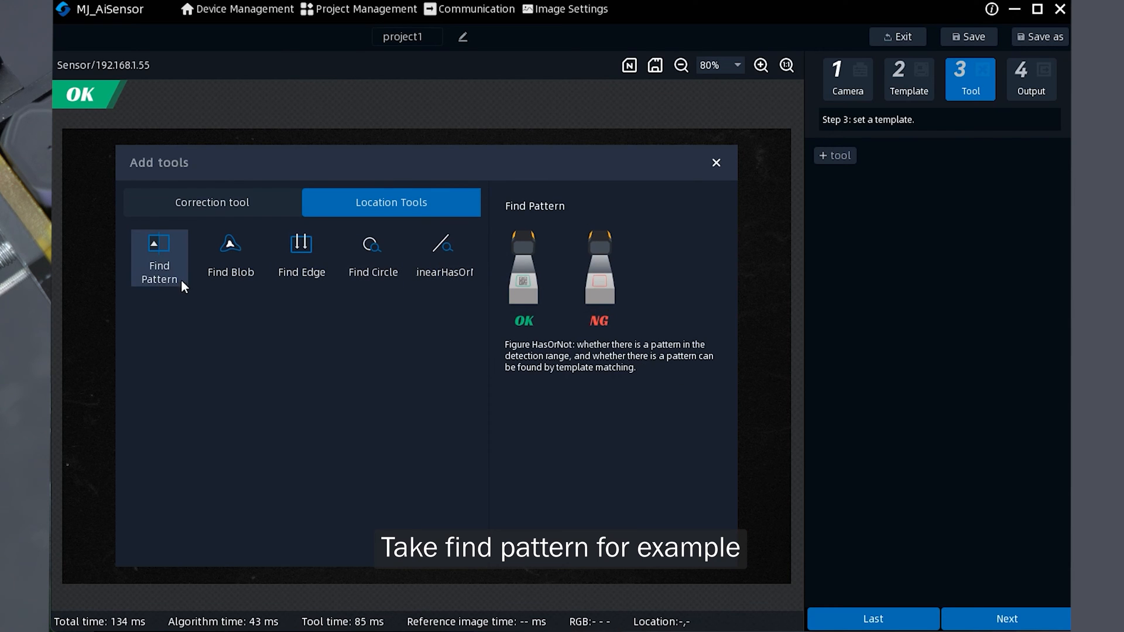
{"action": "left_click", "coordinate": [167, 249]}
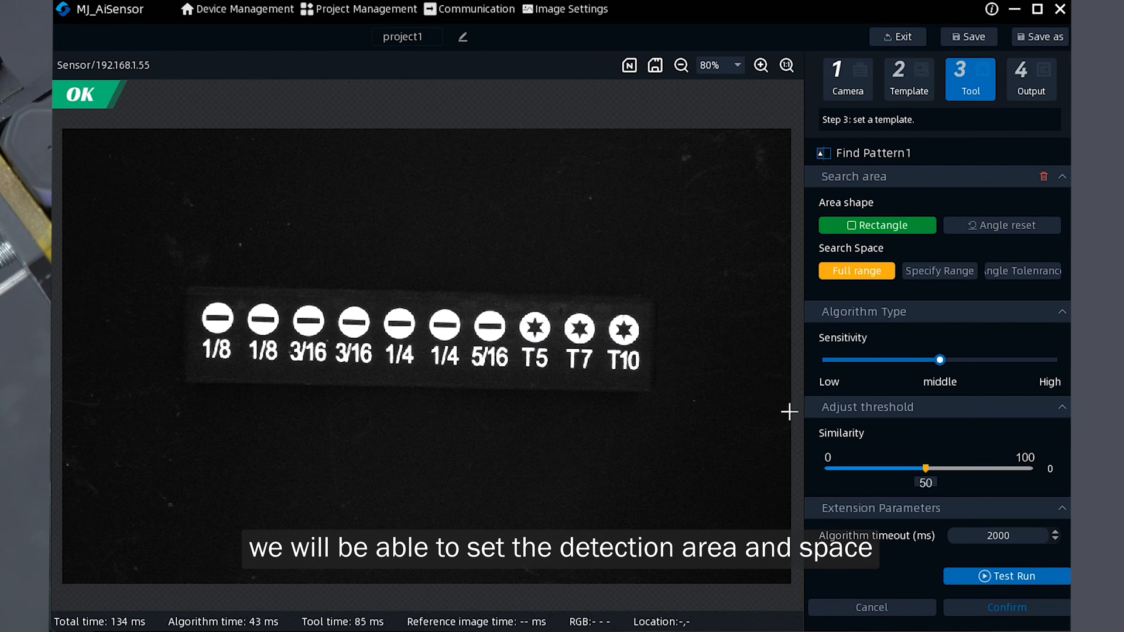
- Draw a rectangular pattern region around the 3/16 and 1/4 symbols on the strip
{"action": "left_click", "coordinate": [879, 227]}
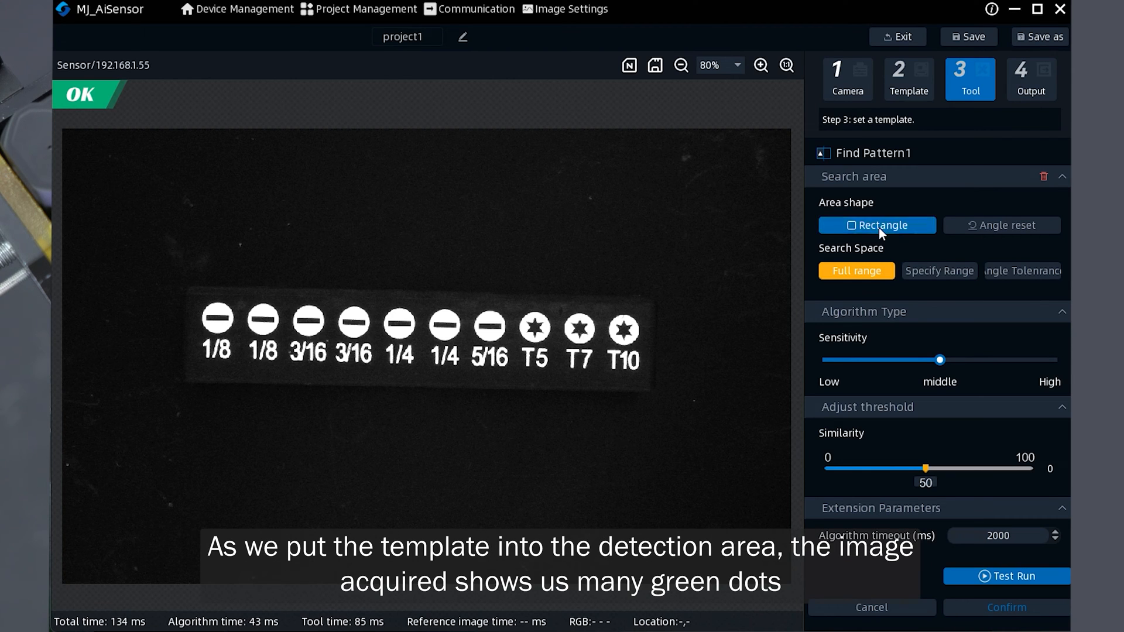
{"action": "left_click_drag", "start_coordinate": [324, 301], "coordinate": [428, 371]}
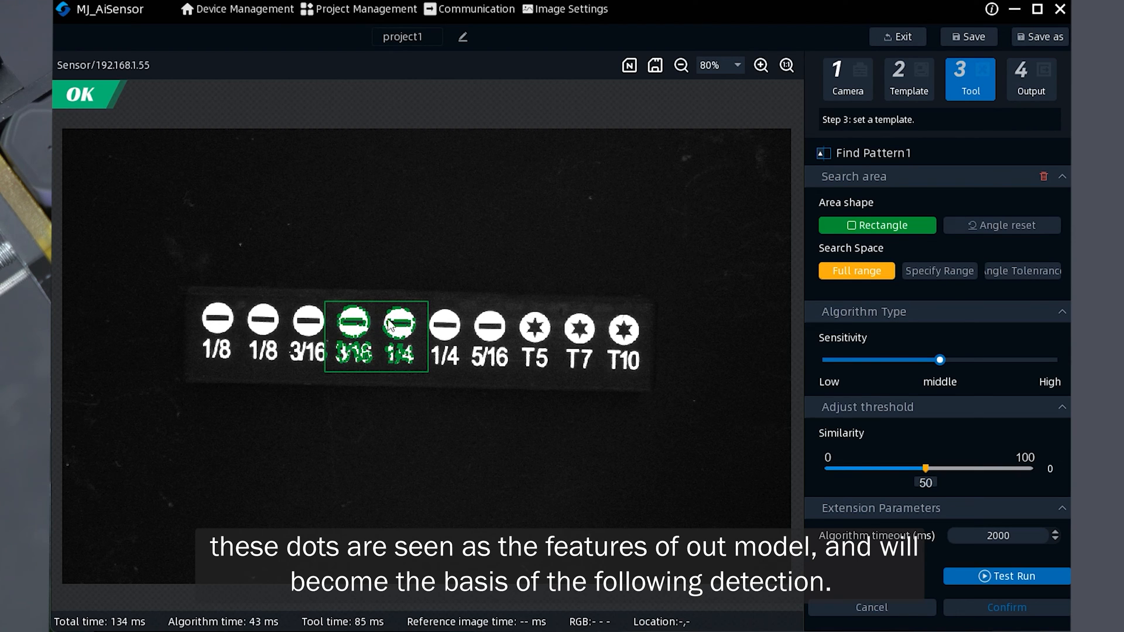
- Specify a rectangular search range enclosing the whole strip and test-run the pattern detection
{"action": "left_click", "coordinate": [935, 272]}
{"action": "left_click_drag", "start_coordinate": [132, 212], "coordinate": [750, 490]}
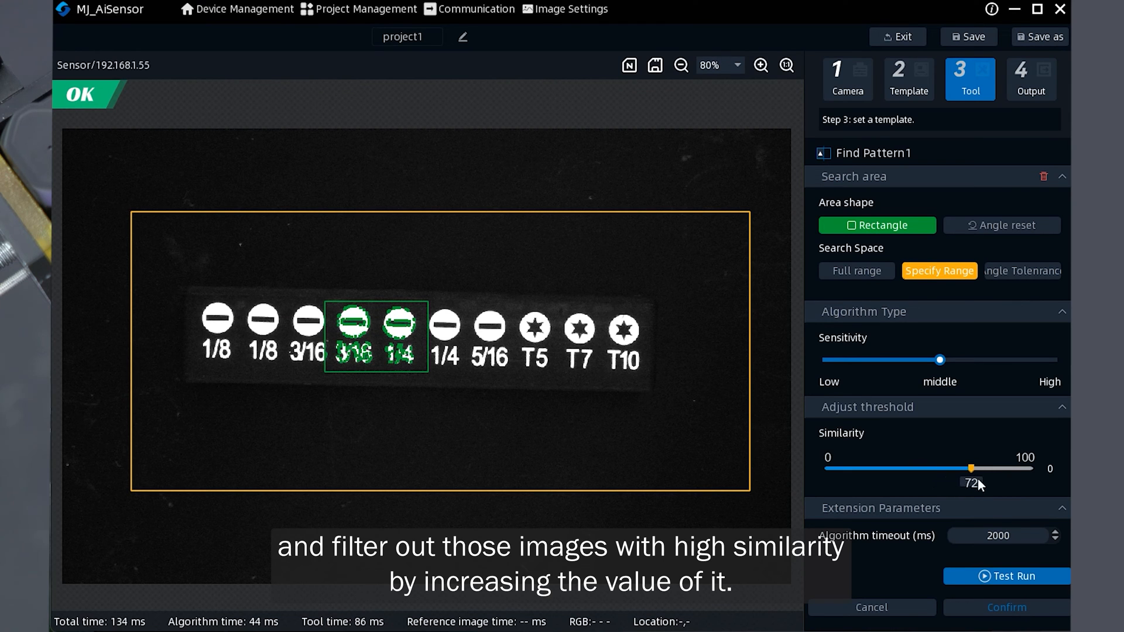
{"action": "left_click", "coordinate": [995, 577]}
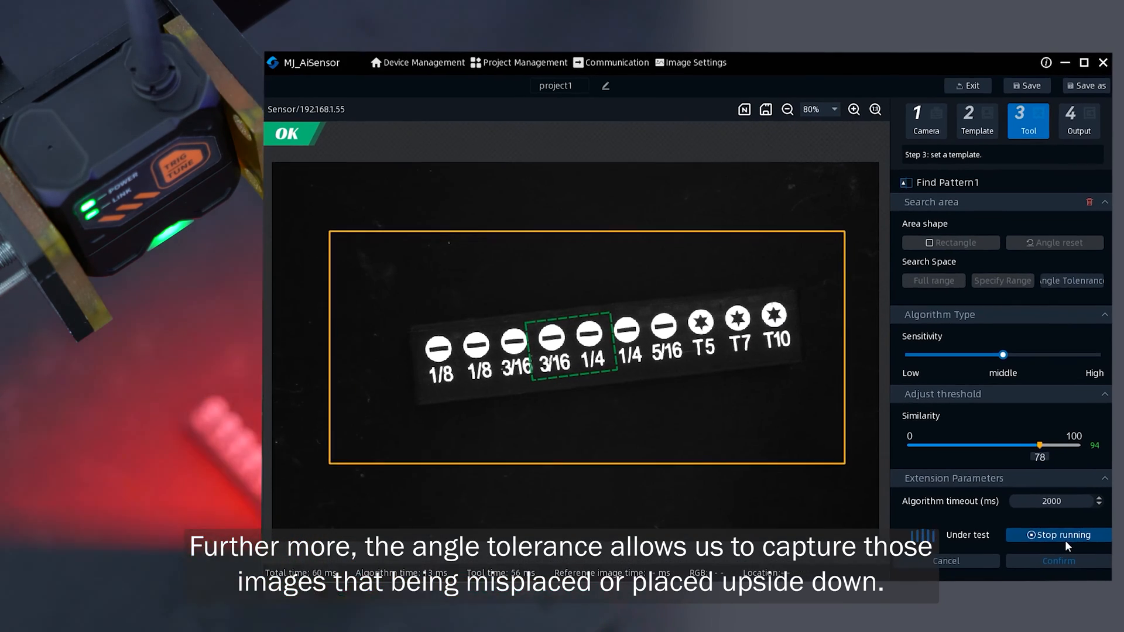
{"action": "left_click", "coordinate": [1064, 540]}
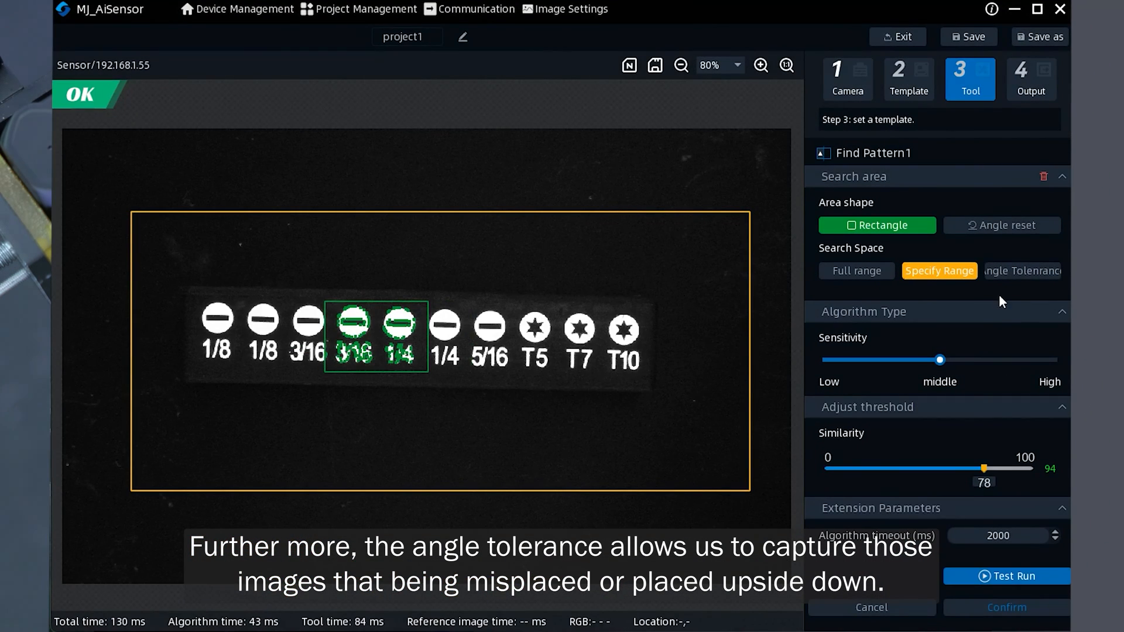
- Set the angle tolerance's rotation range to -180 to 180 degrees
{"action": "left_click", "coordinate": [1026, 280]}
{"action": "left_click", "coordinate": [932, 322]}
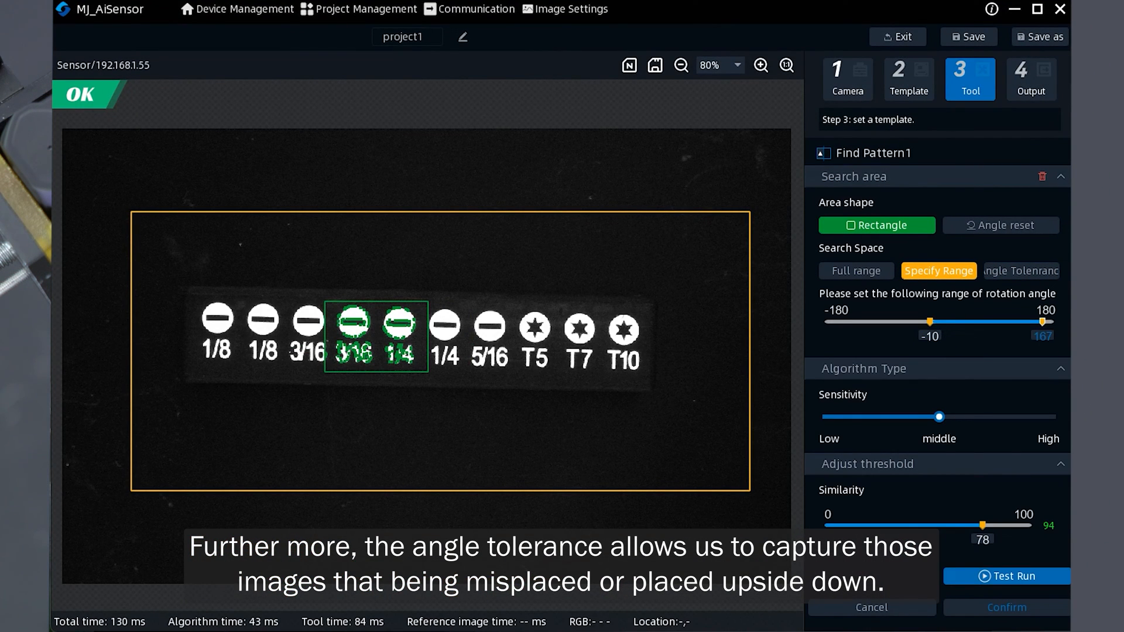
{"action": "left_click_drag", "start_coordinate": [929, 321], "coordinate": [810, 325]}
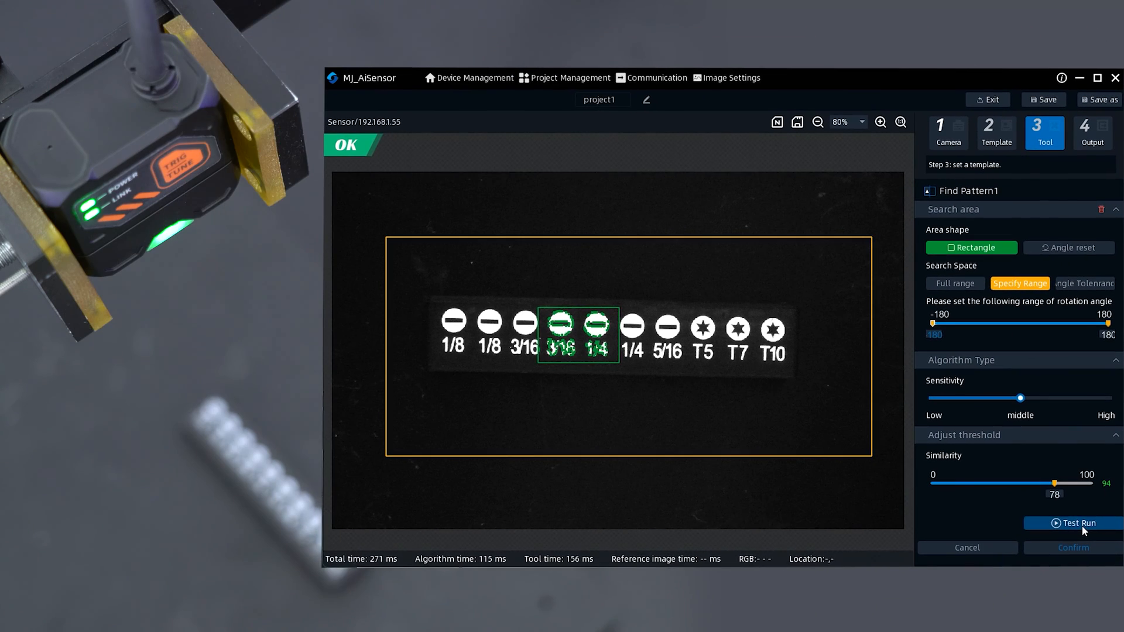
- Test-run the tool with the rotated strip, confirm the Find Pattern settings and move to the output step
{"action": "left_click", "coordinate": [1083, 525]}
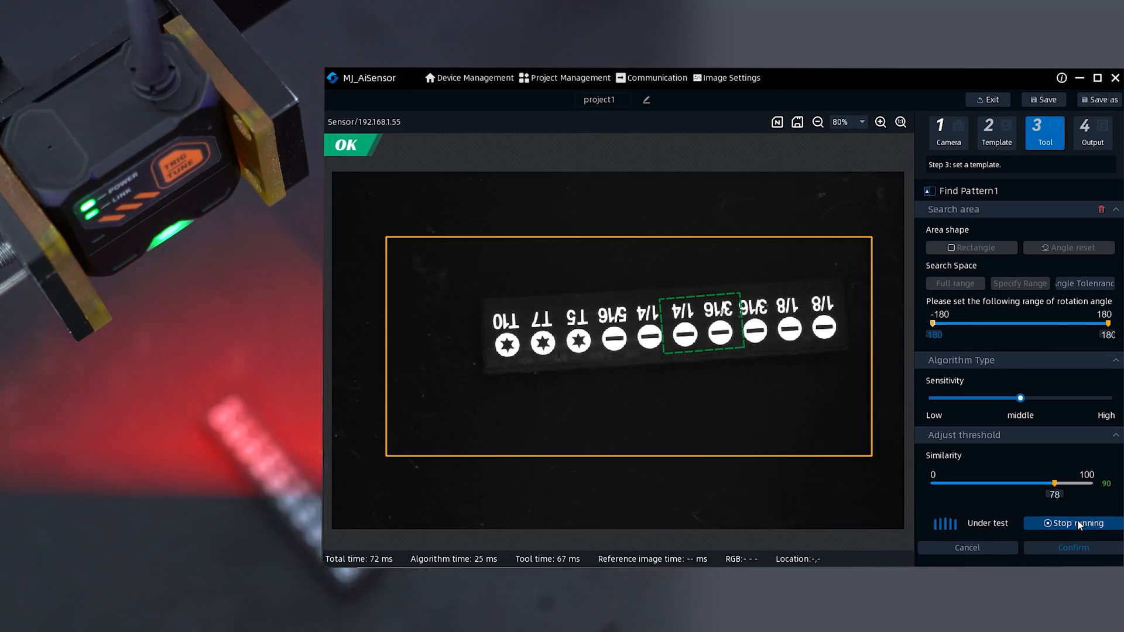
{"action": "left_click", "coordinate": [1076, 518]}
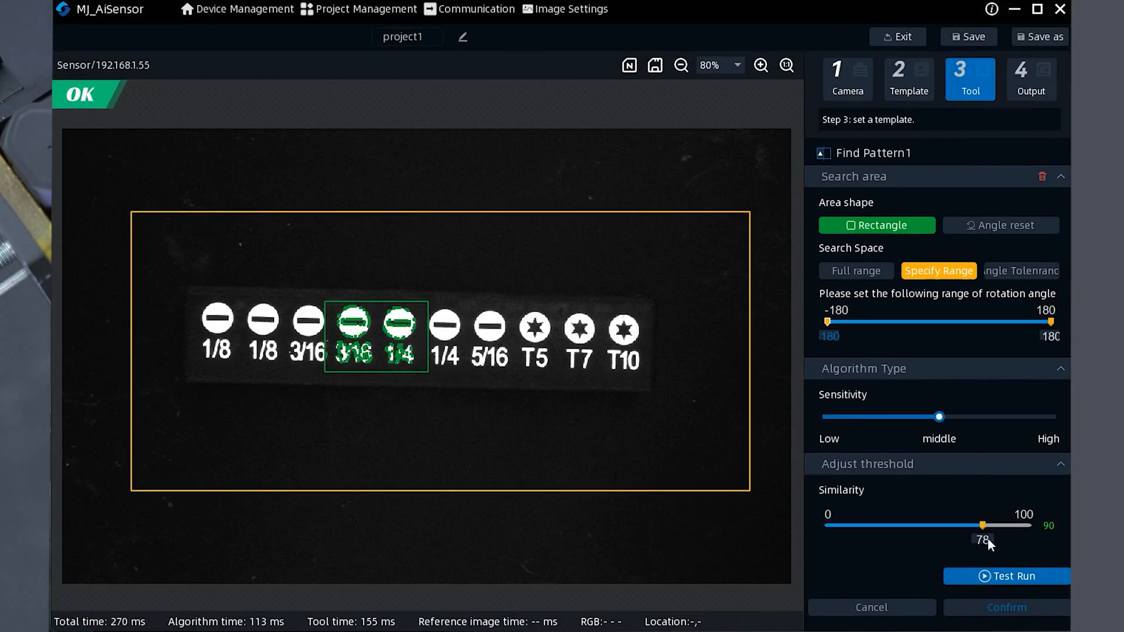
{"action": "left_click", "coordinate": [1015, 609]}
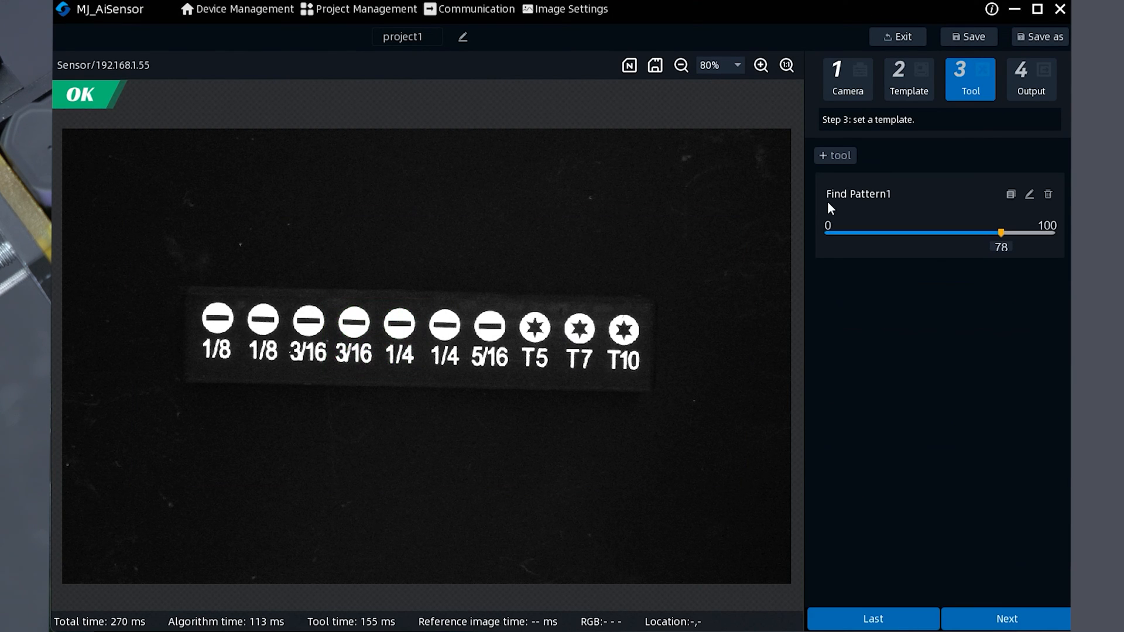
{"action": "left_click", "coordinate": [1017, 610]}
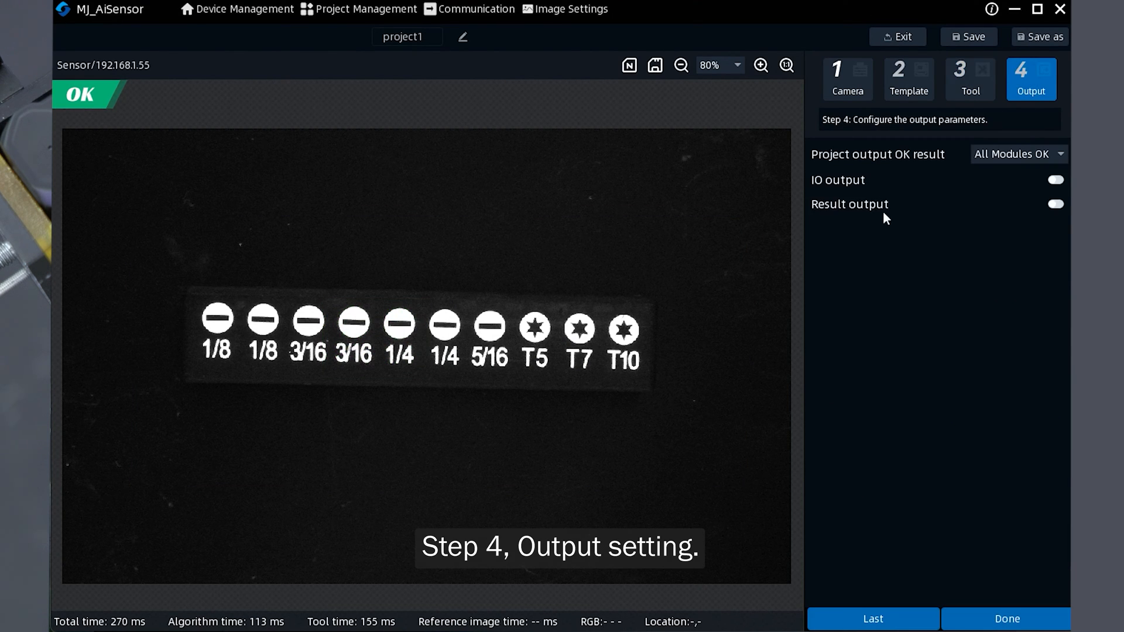
- Enable both IO output and Result output
{"action": "left_click", "coordinate": [1043, 180]}
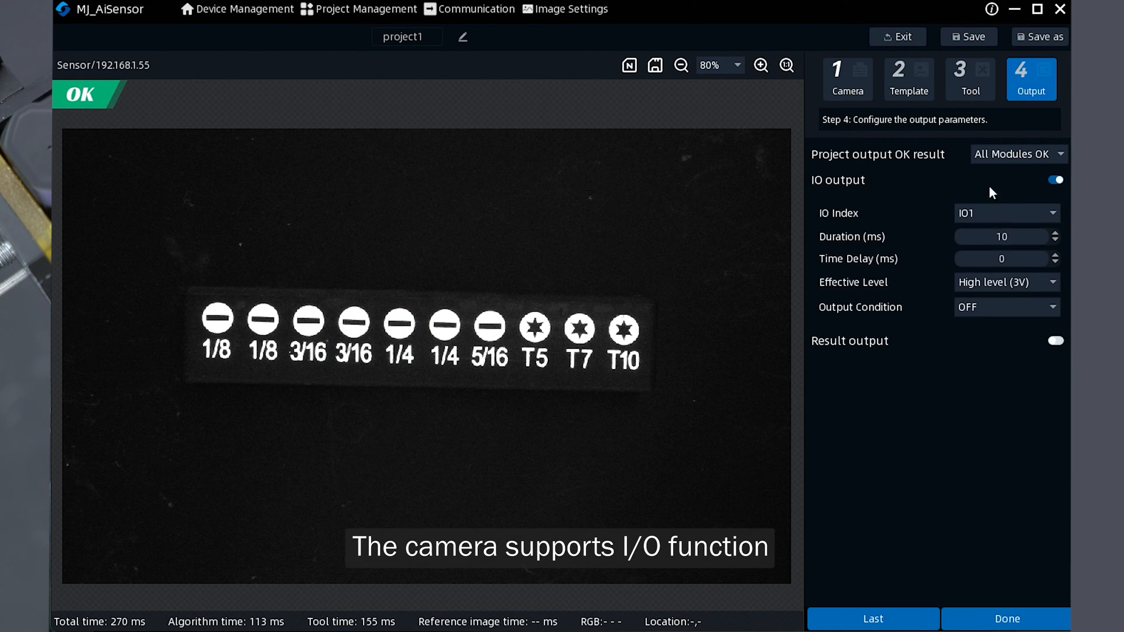
{"action": "left_click", "coordinate": [1055, 341]}
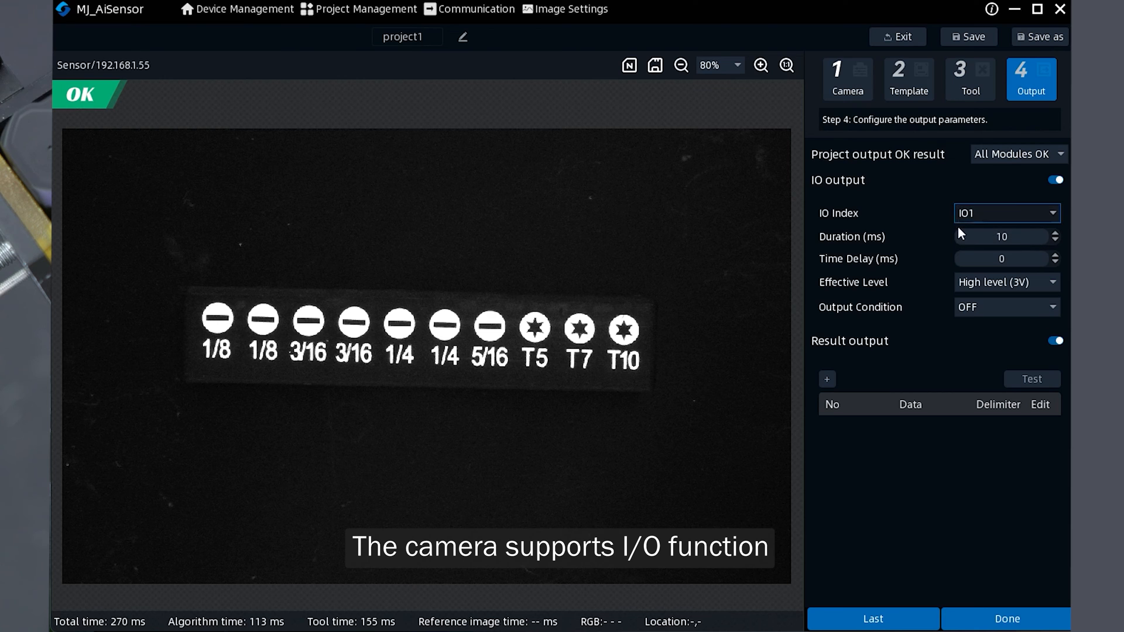
{"action": "left_click", "coordinate": [826, 381]}
{"action": "mouse_move", "coordinate": [890, 390]}
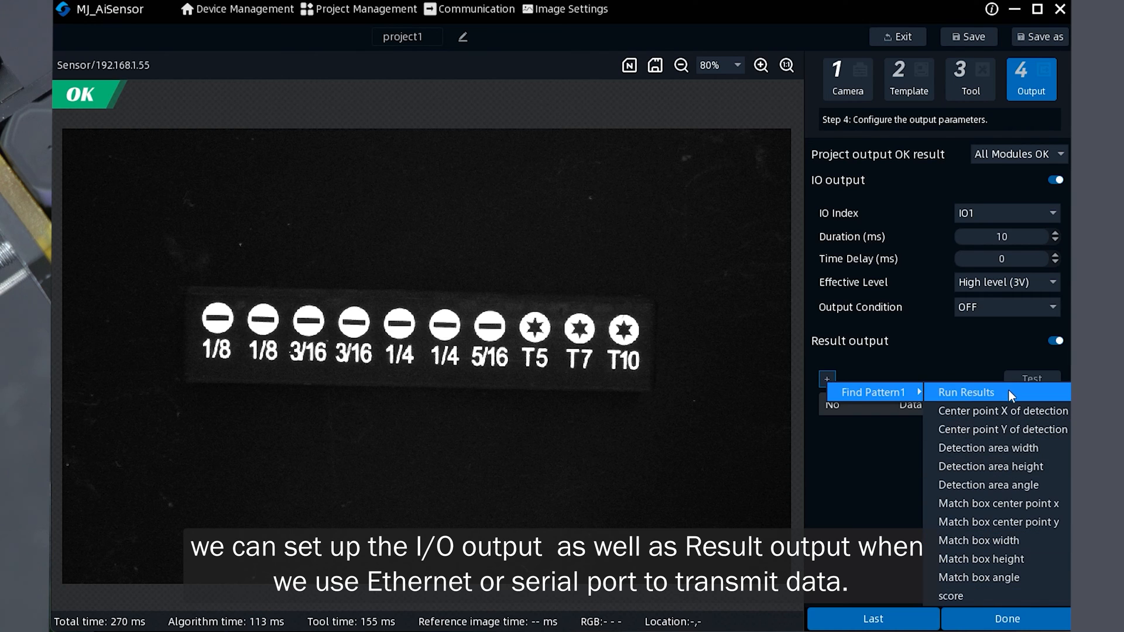
{"action": "left_click", "coordinate": [840, 481]}
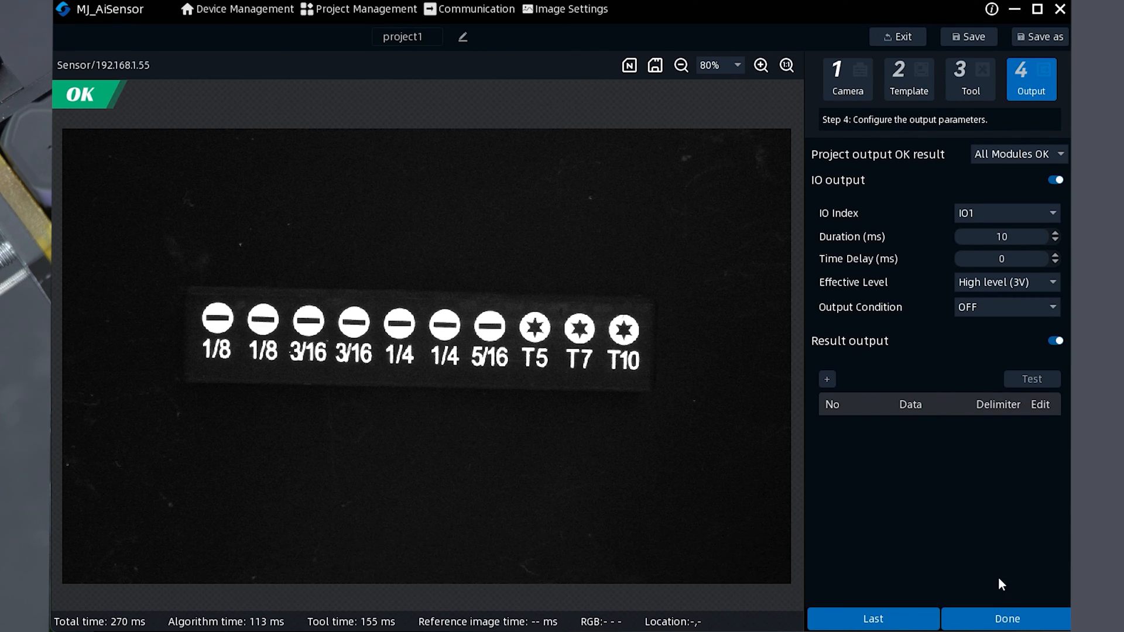
- Turn IO output off and finish the project setup with Done
{"action": "left_click", "coordinate": [1061, 180]}
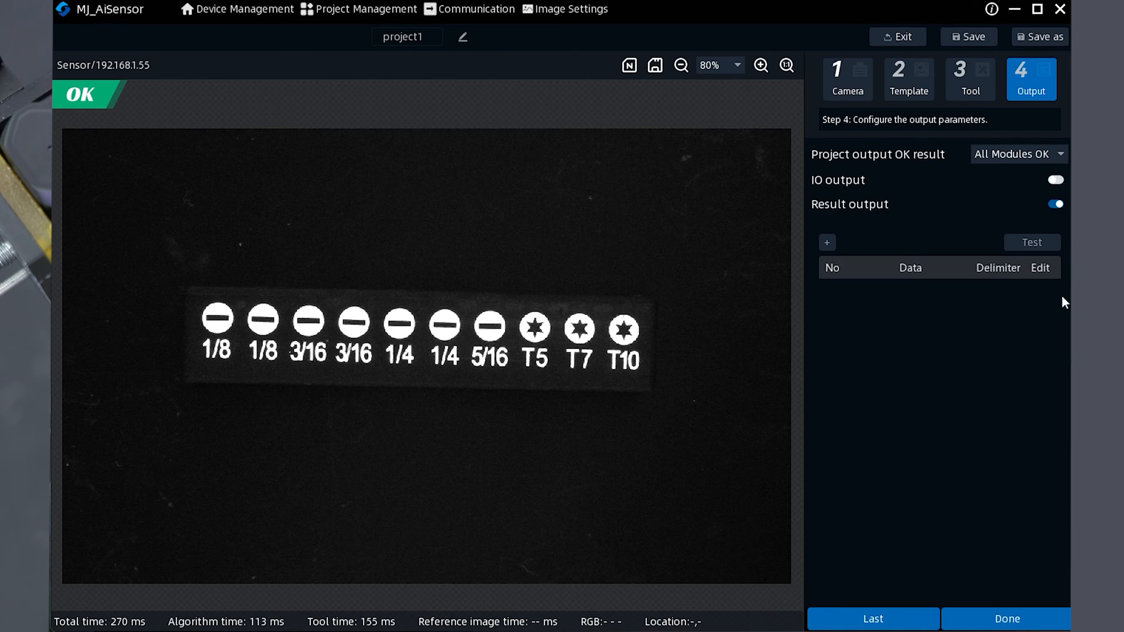
{"action": "left_click", "coordinate": [1053, 206]}
{"action": "left_click", "coordinate": [1002, 621]}
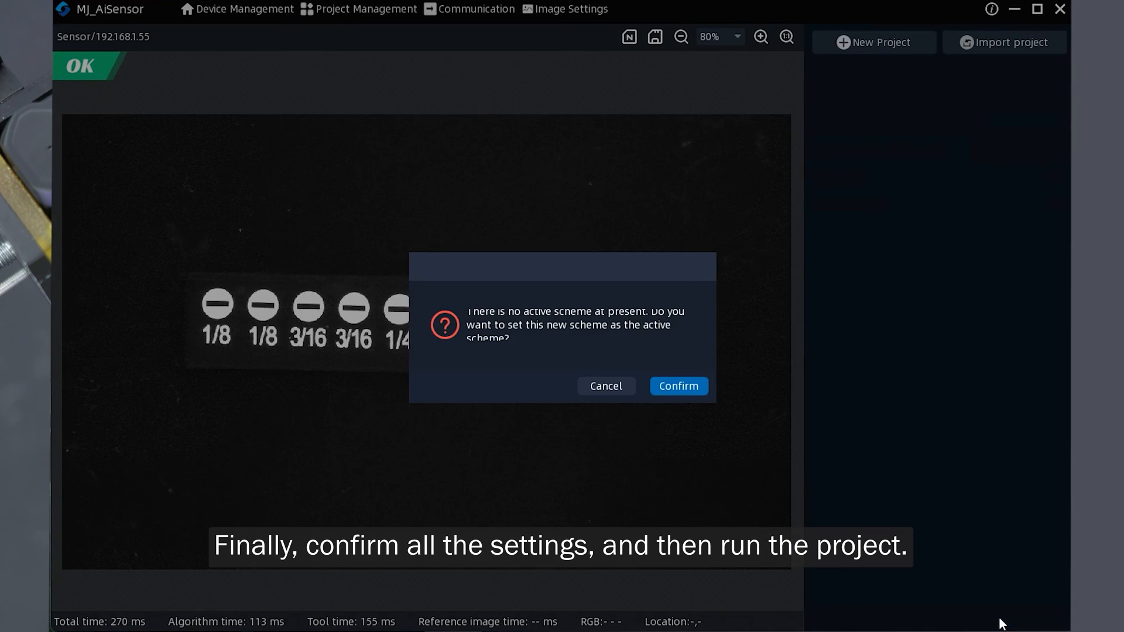
- Set the new project as the active scheme, run it on the live strip, and stop the run
{"action": "left_click", "coordinate": [672, 385]}
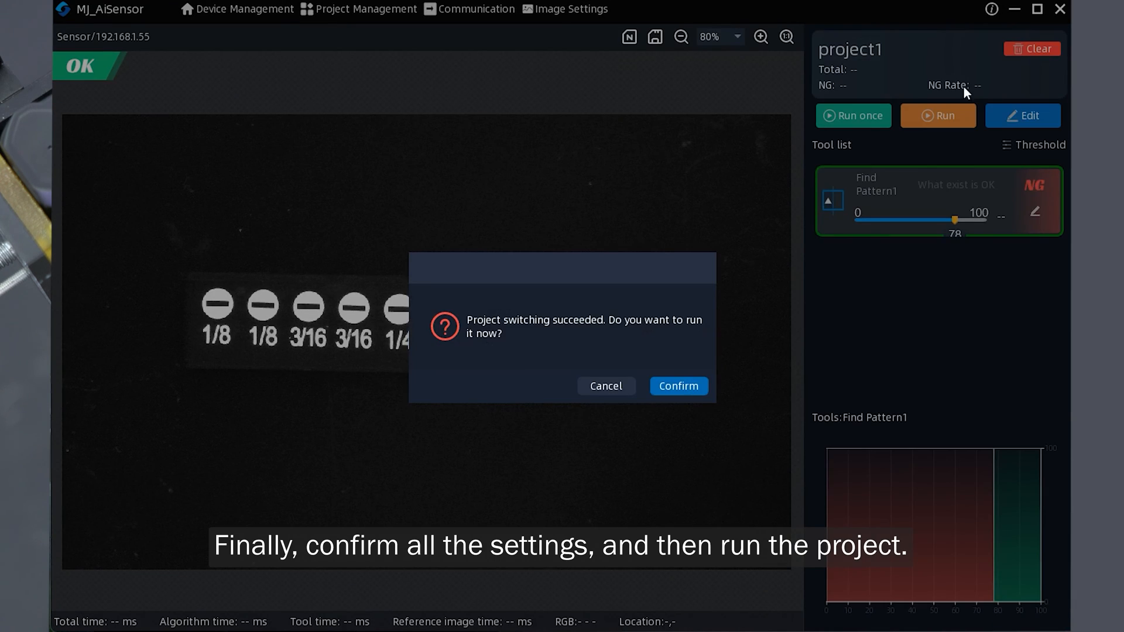
{"action": "left_click", "coordinate": [690, 385]}
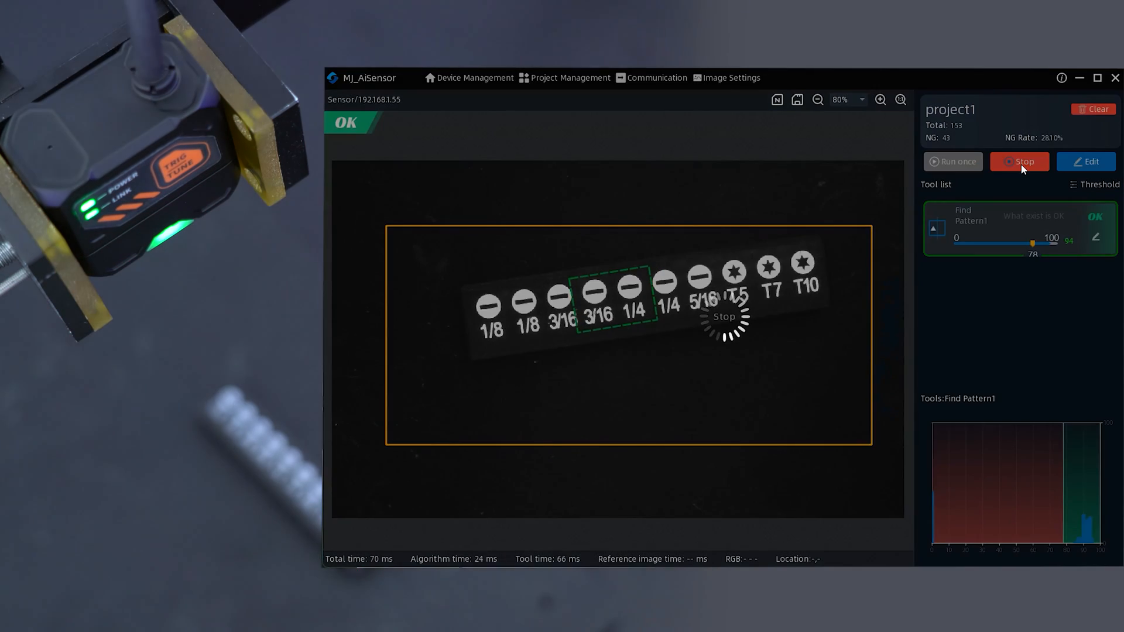
{"action": "left_click", "coordinate": [1022, 168]}
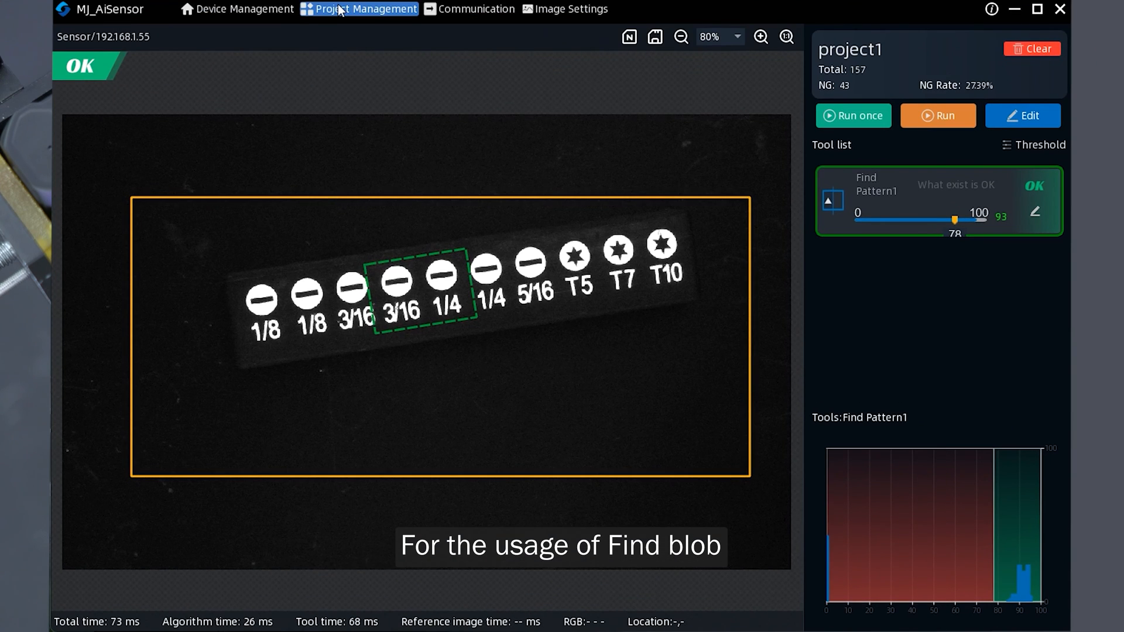
- Create a new project, apply auto parameters, raise the exposure to about 23820 us, and continue to the template step
{"action": "left_click", "coordinate": [340, 10]}
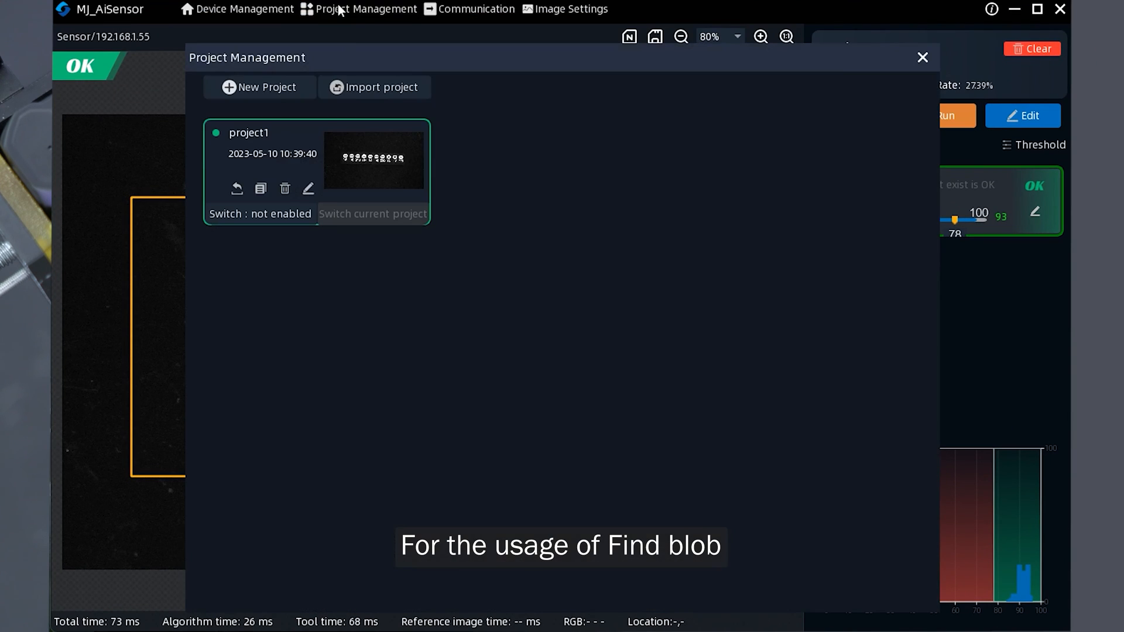
{"action": "left_click", "coordinate": [261, 89]}
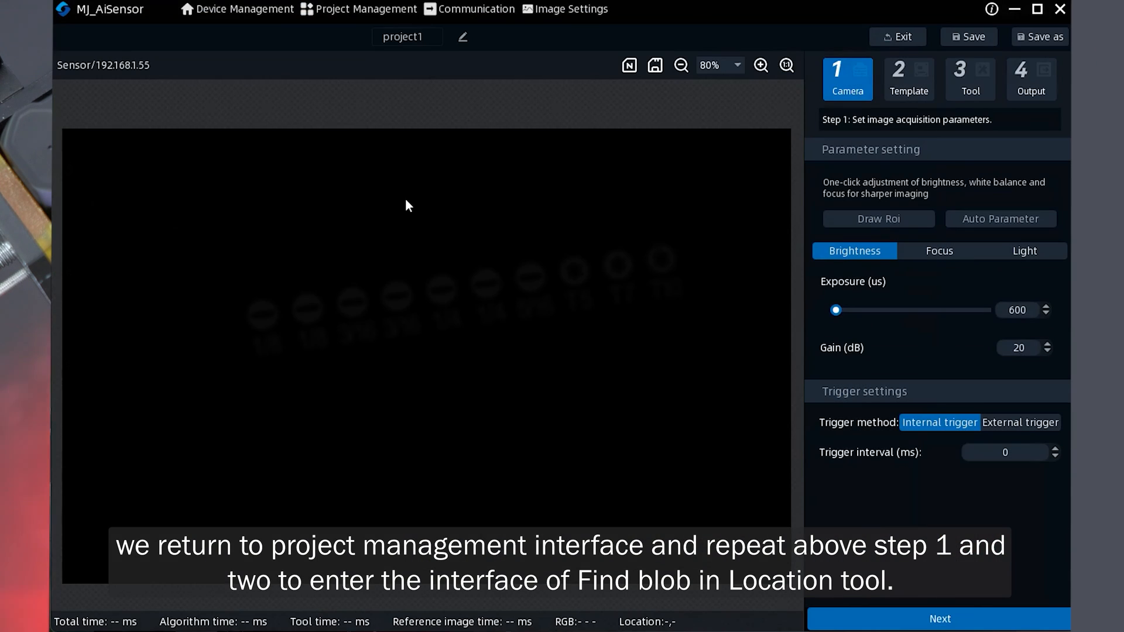
{"action": "left_click", "coordinate": [1004, 219]}
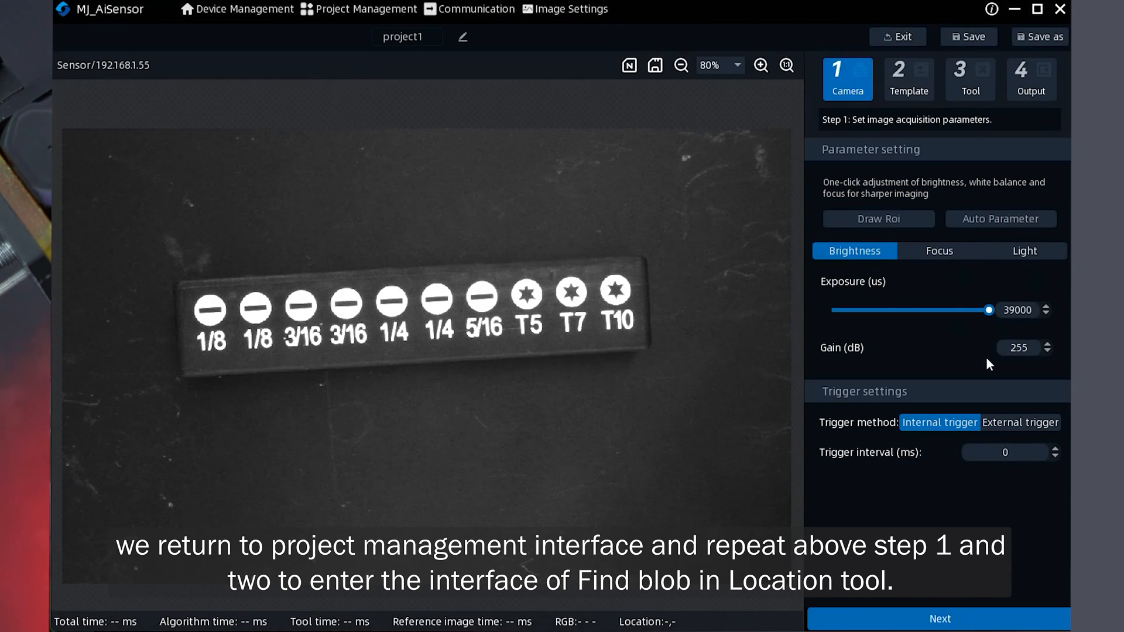
{"action": "left_click_drag", "start_coordinate": [988, 310], "coordinate": [927, 312]}
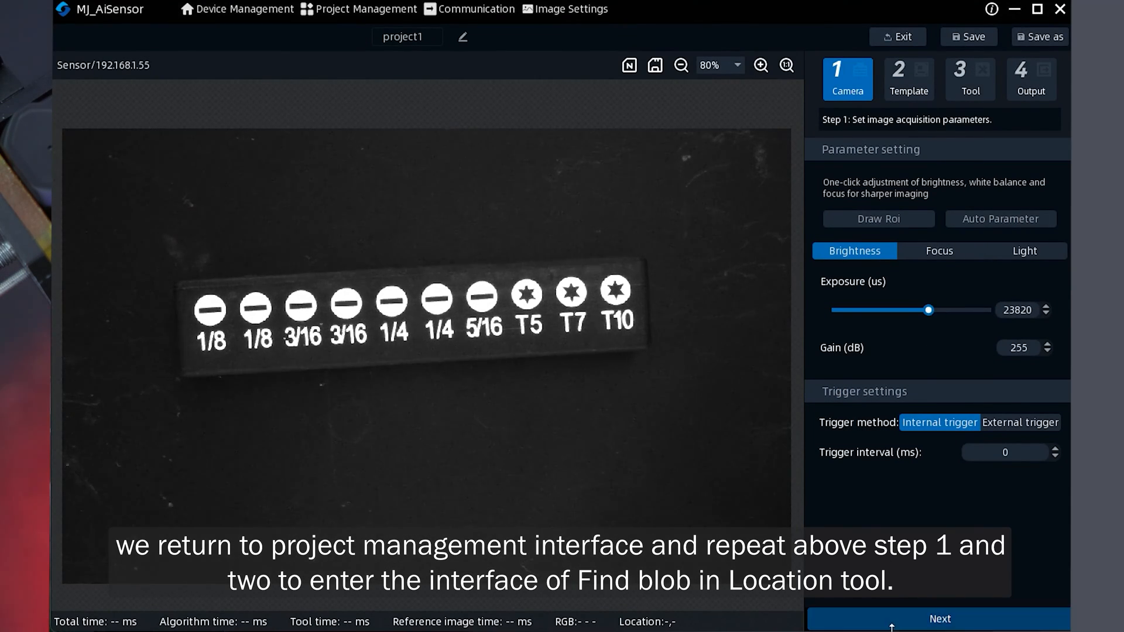
{"action": "left_click", "coordinate": [936, 619]}
- Register the current image of the bit strip as the template and move on to the tool step
{"action": "left_click", "coordinate": [856, 190]}
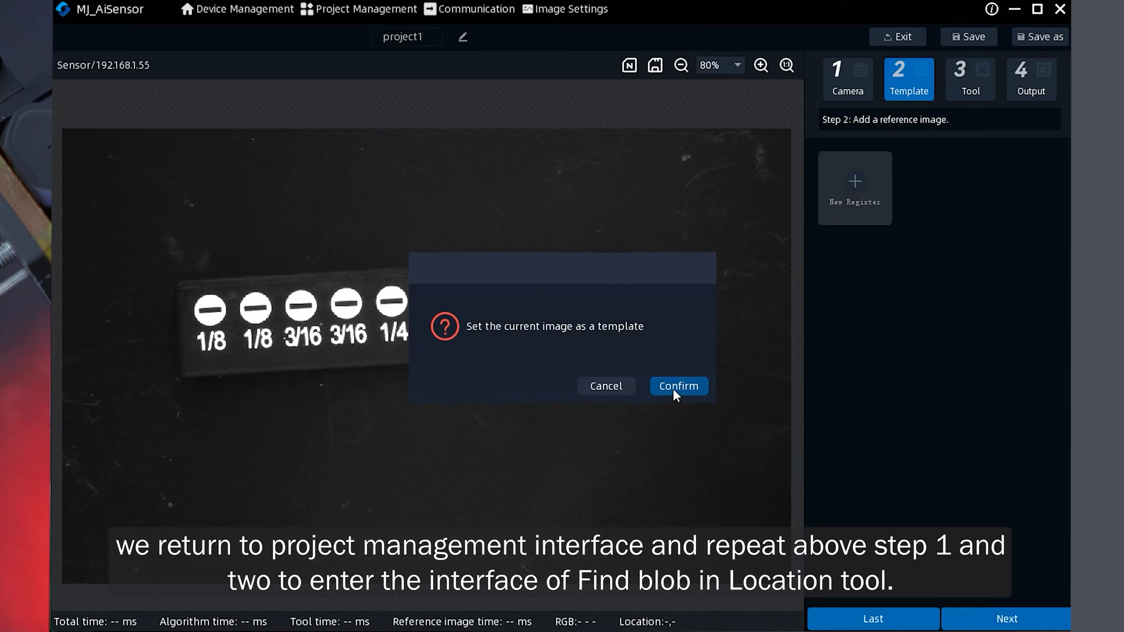
{"action": "left_click", "coordinate": [672, 385]}
{"action": "left_click", "coordinate": [1006, 619]}
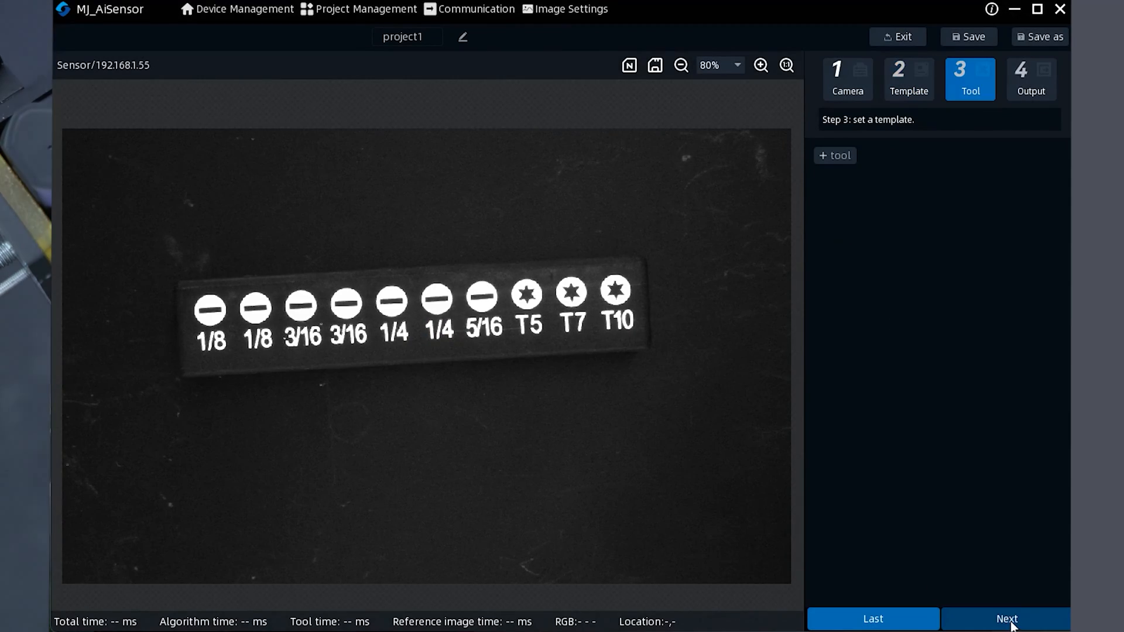
- Add a Find Blob tool from the Location Tools category
{"action": "left_click", "coordinate": [835, 155]}
{"action": "left_click", "coordinate": [363, 205]}
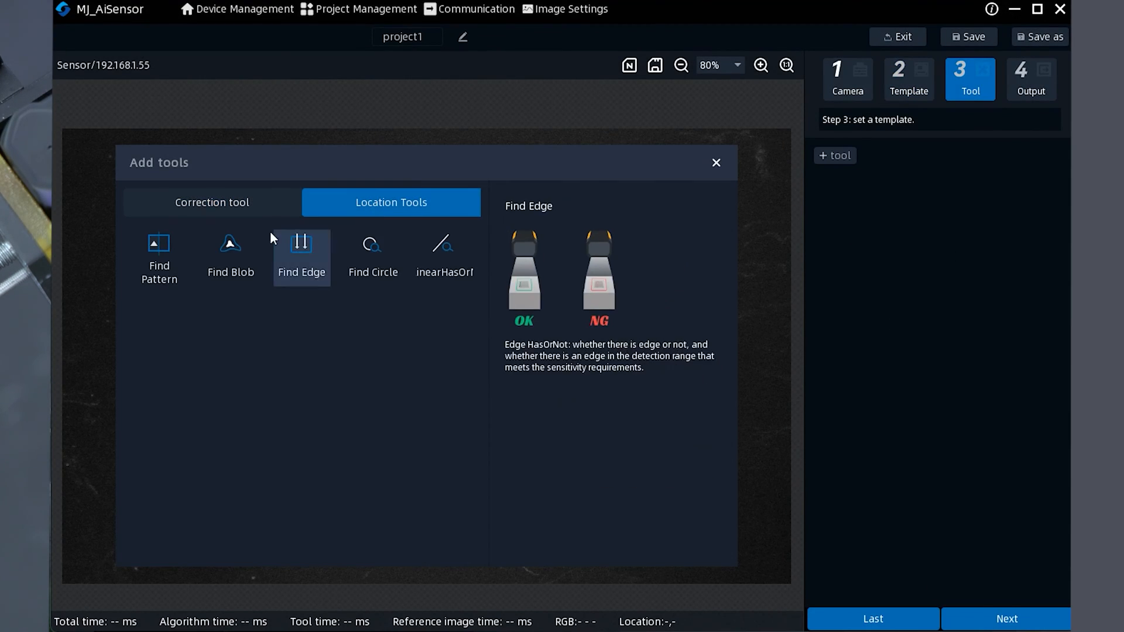
{"action": "left_click", "coordinate": [230, 249]}
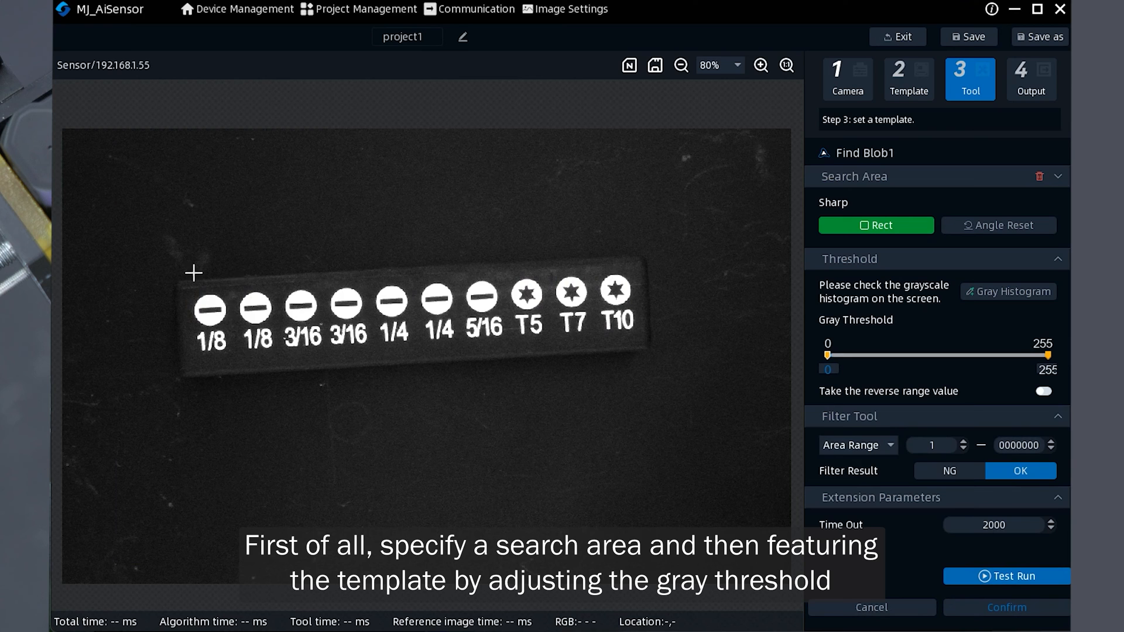
- Draw a rectangular search area around the row of bit symbols and adjust its angle and size
{"action": "left_click_drag", "start_coordinate": [186, 281], "coordinate": [653, 355]}
{"action": "left_click_drag", "start_coordinate": [635, 299], "coordinate": [631, 285]}
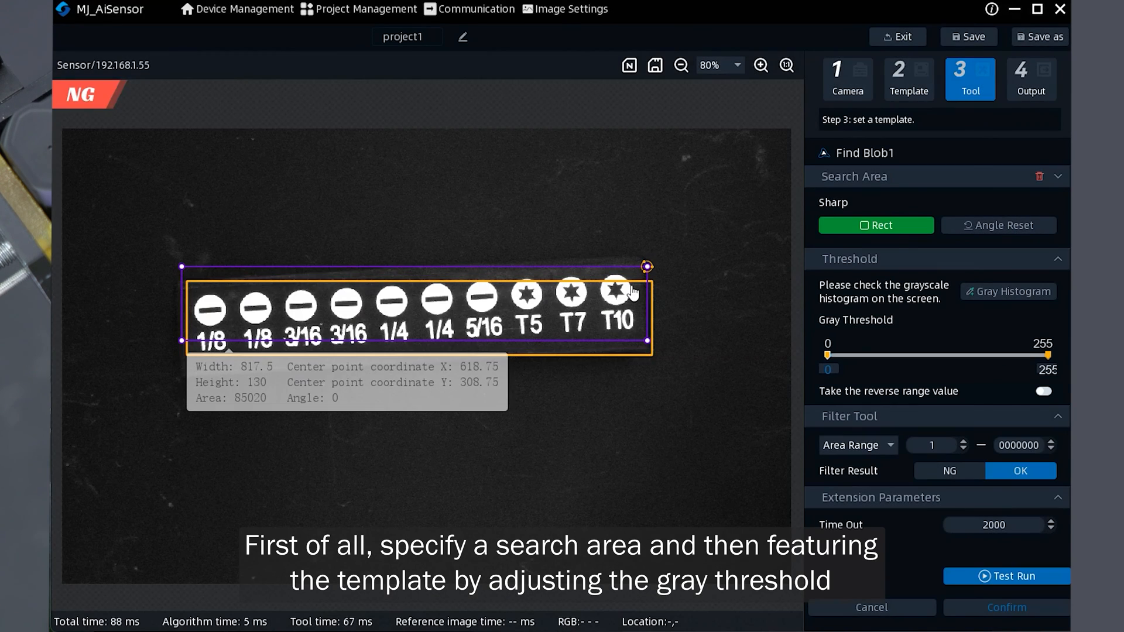
{"action": "left_click_drag", "start_coordinate": [184, 345], "coordinate": [186, 365]}
- Set the gray threshold's lower bound to 170 and the minimum area range to 100
{"action": "left_click", "coordinate": [827, 354]}
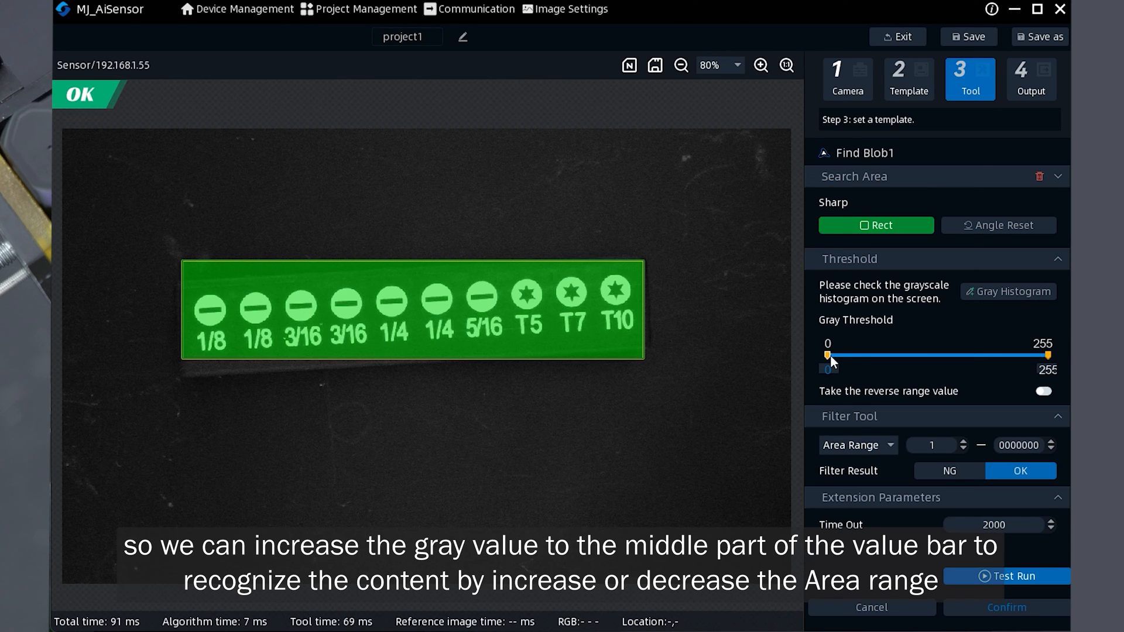
{"action": "left_click_drag", "start_coordinate": [827, 355], "coordinate": [990, 369]}
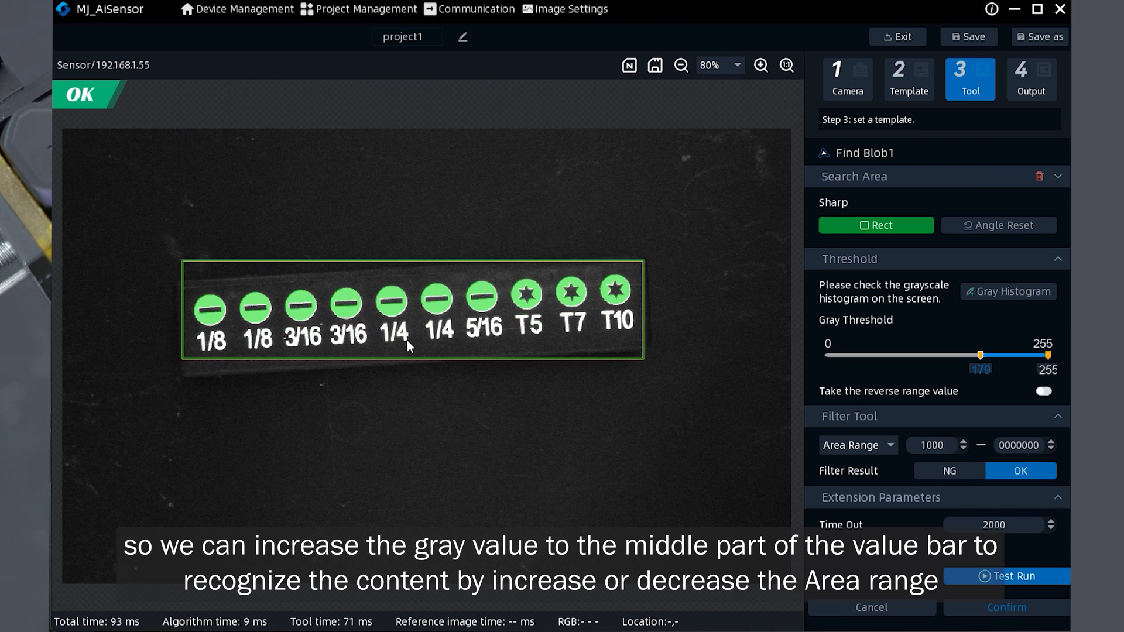
{"action": "left_click", "coordinate": [947, 441]}
{"action": "key", "text": "BackSpace"}
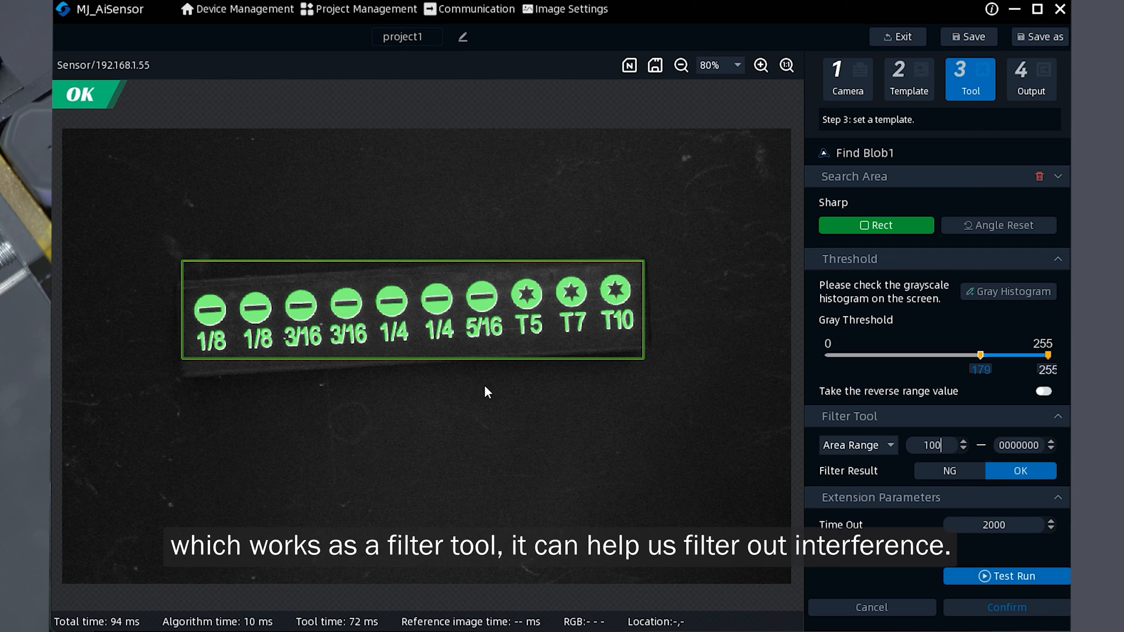
- Test-run the Find Blob tool with the strip removed and replaced, stop the test and confirm its settings
{"action": "left_click", "coordinate": [1010, 578]}
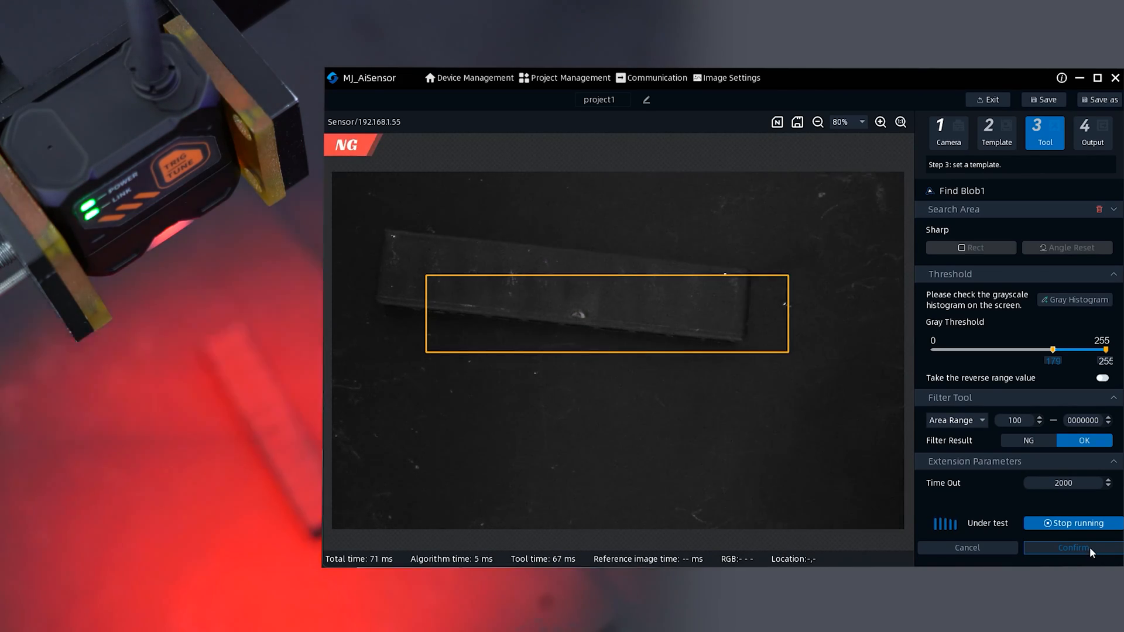
{"action": "left_click", "coordinate": [1080, 524]}
{"action": "left_click", "coordinate": [1080, 547]}
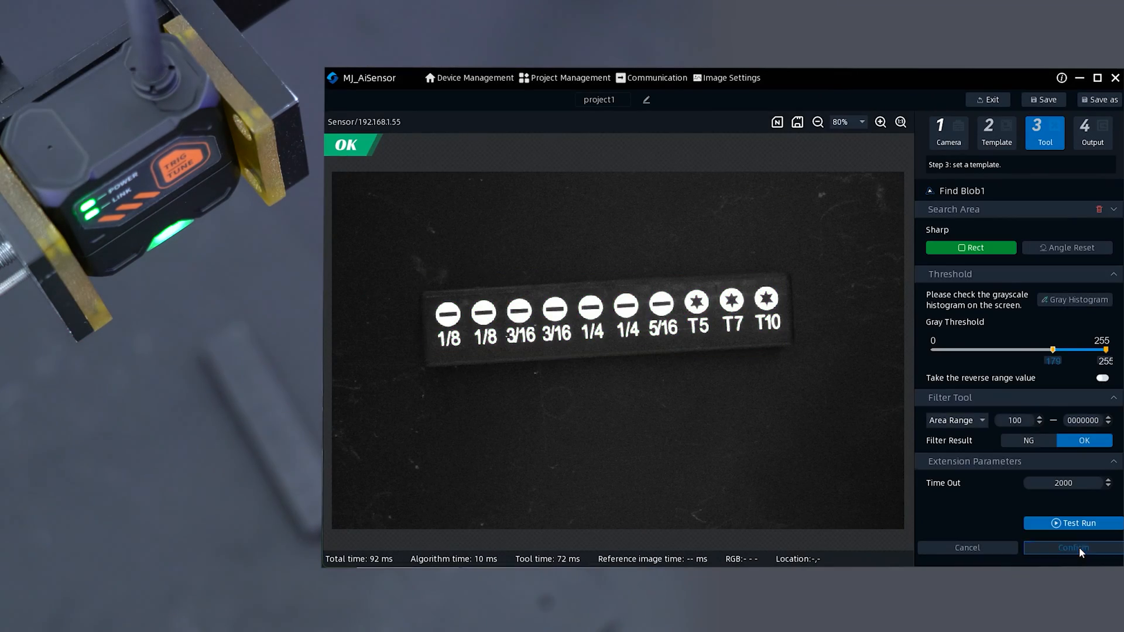
- Finish the project setup with Done, run it on the flipped strip, and stop the run
{"action": "left_click", "coordinate": [1073, 557]}
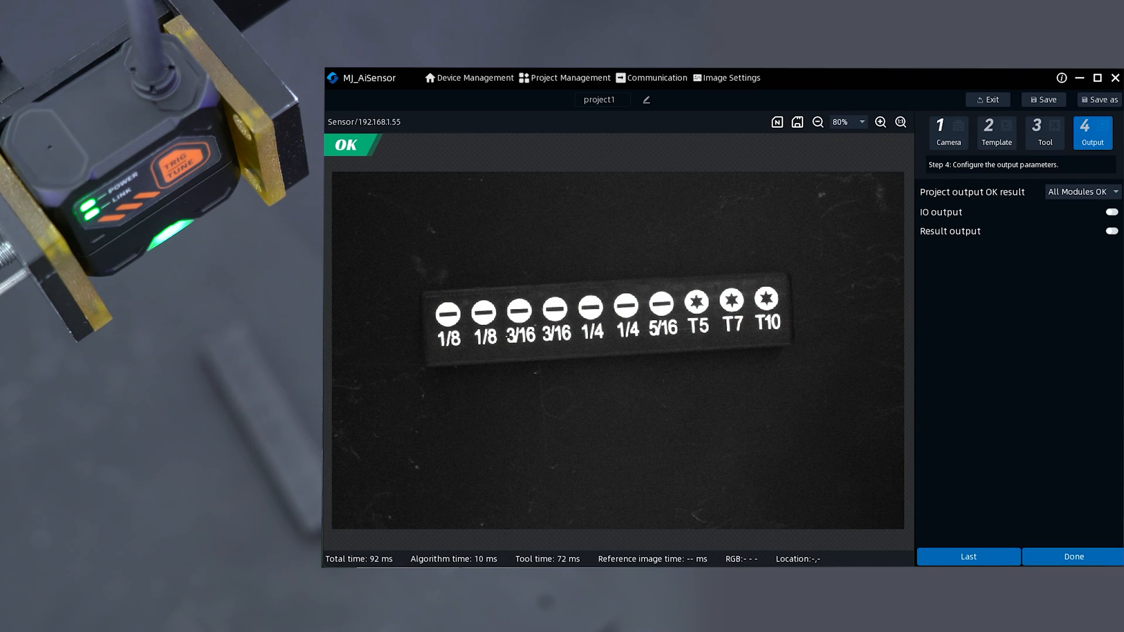
{"action": "left_click", "coordinate": [1074, 556]}
{"action": "left_click", "coordinate": [1018, 162]}
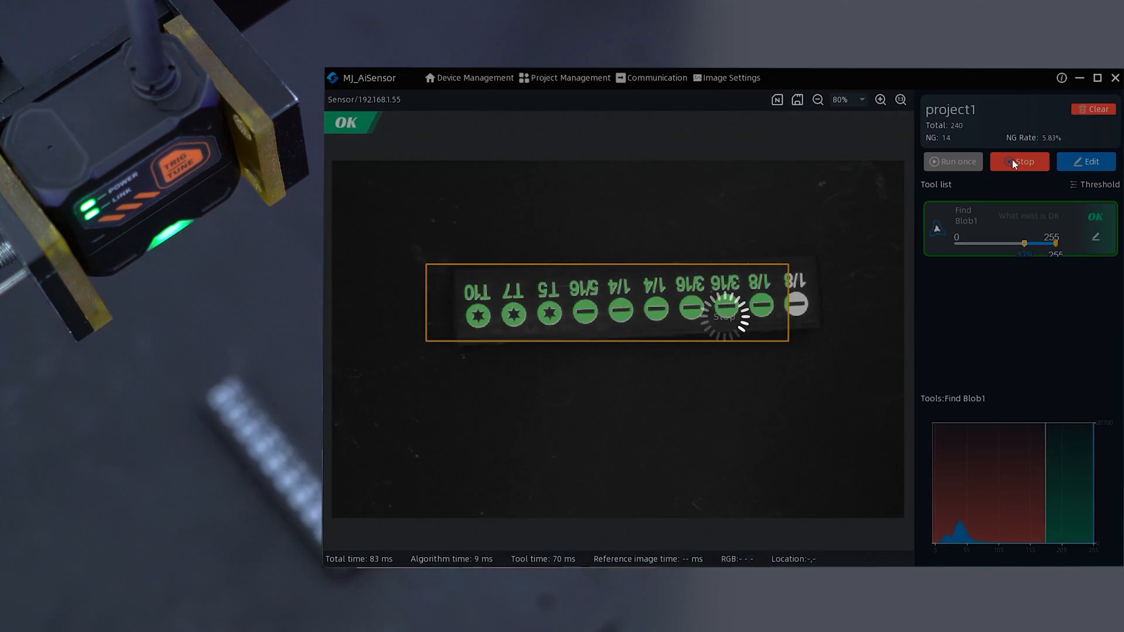
{"action": "left_click", "coordinate": [1013, 161]}
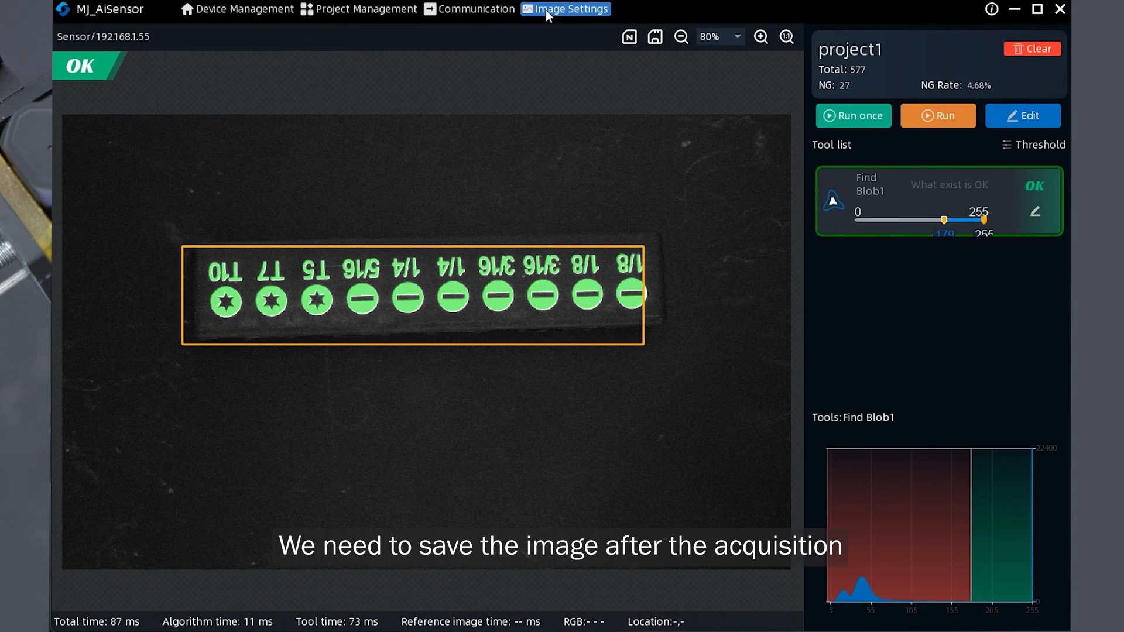
- Review the image settings, including the save path and image result filter, then close the dialog
{"action": "left_click", "coordinate": [545, 9]}
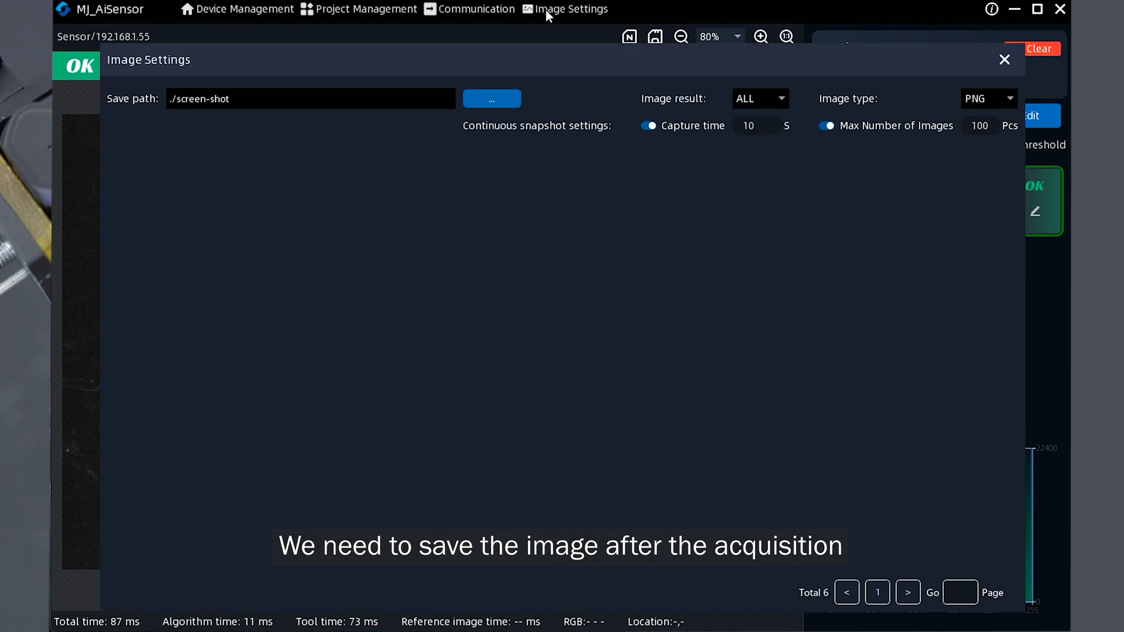
{"action": "left_click", "coordinate": [770, 99]}
{"action": "left_click", "coordinate": [770, 100]}
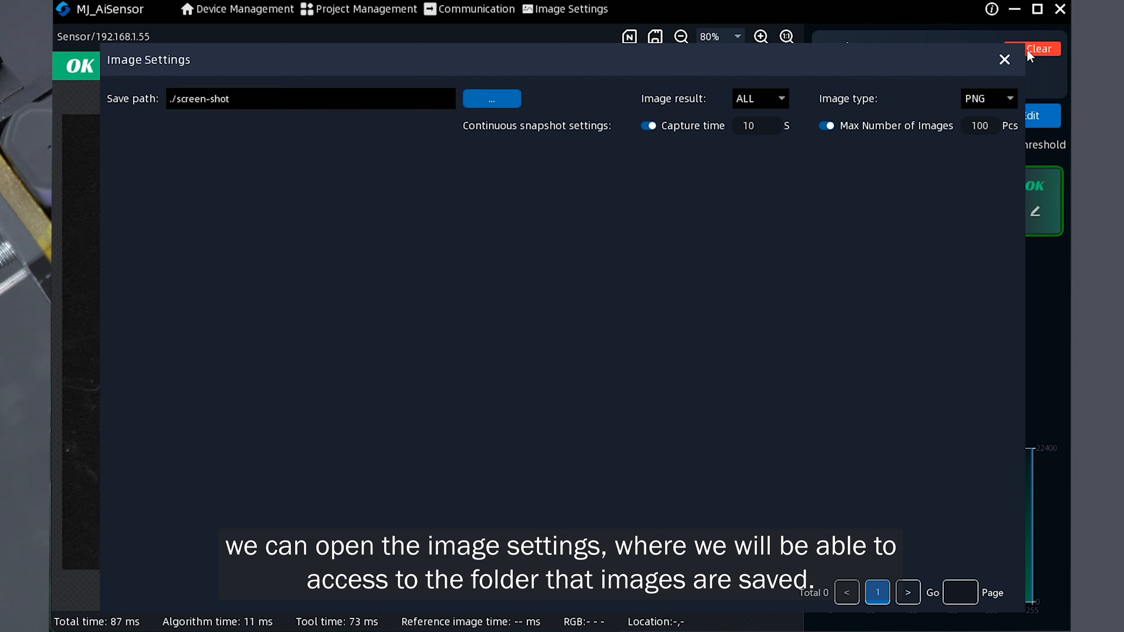
{"action": "left_click", "coordinate": [1005, 59]}
- Run the project, save a snapshot image, and open the screen-shot folder to check the saved files before closing it
{"action": "left_click", "coordinate": [932, 117]}
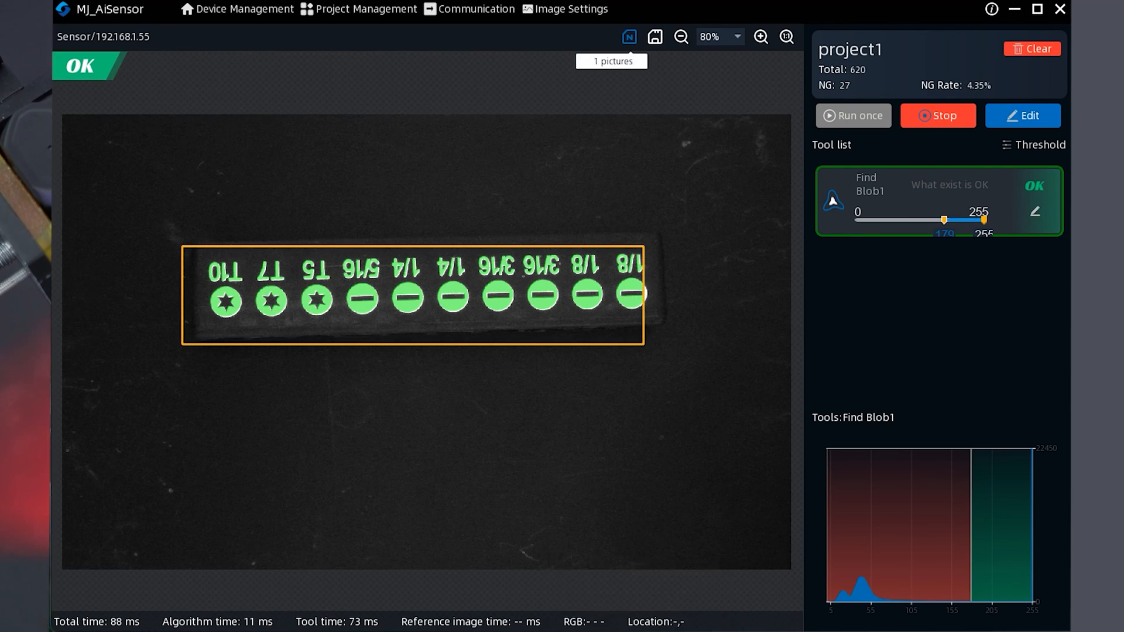
{"action": "left_click", "coordinate": [622, 585]}
{"action": "double_click", "coordinate": [341, 375]}
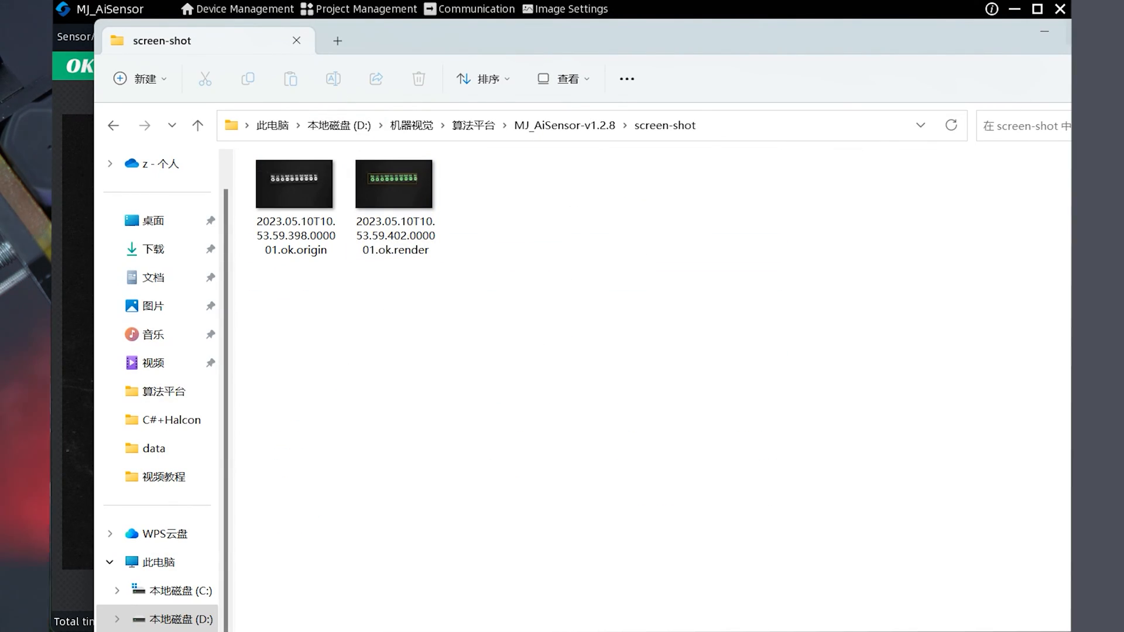
{"action": "left_click", "coordinate": [1045, 33]}
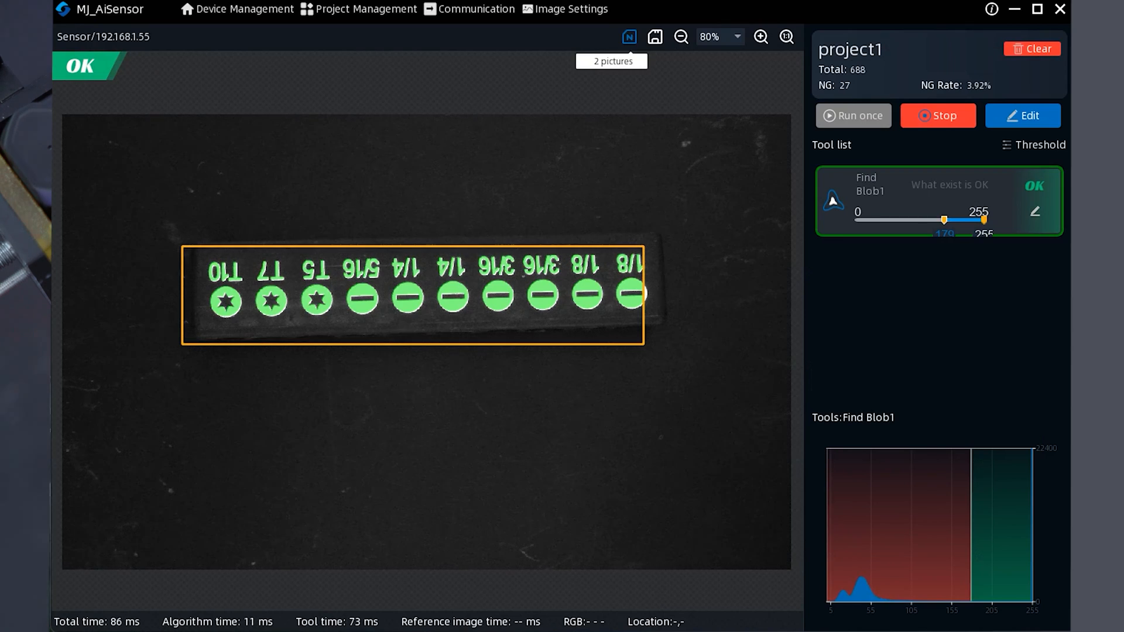